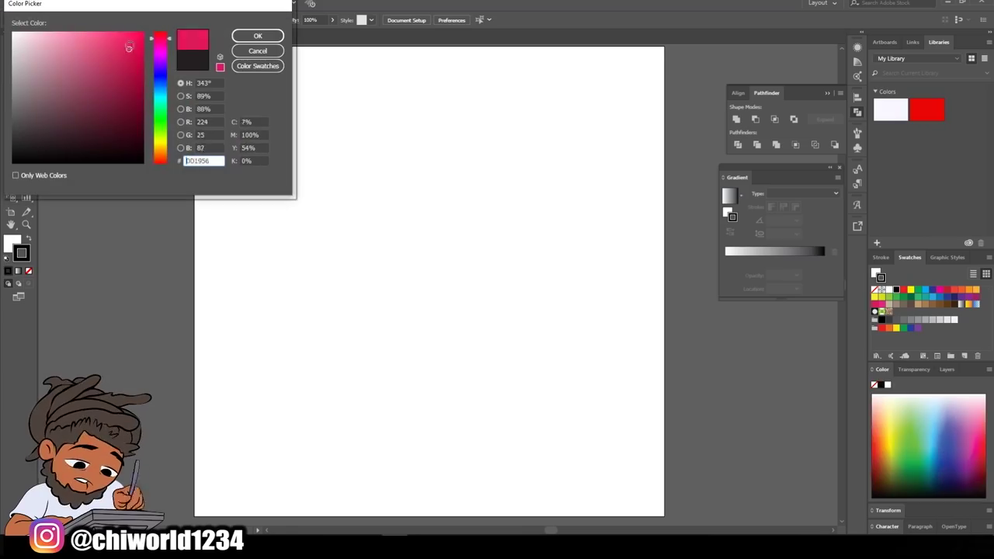
Step: Sketch the rhino's head outline, jaw, eye, ear, left contour and chin in pink, then select it all
mouse_move(448, 432)
mouse_down()
mouse_move(471, 271)
mouse_move(357, 142)
mouse_move(318, 138)
mouse_move(301, 66)
mouse_move(471, 146)
mouse_move(496, 313)
mouse_move(559, 373)
mouse_move(443, 459)
mouse_move(411, 279)
mouse_move(419, 314)
mouse_move(400, 324)
mouse_up()
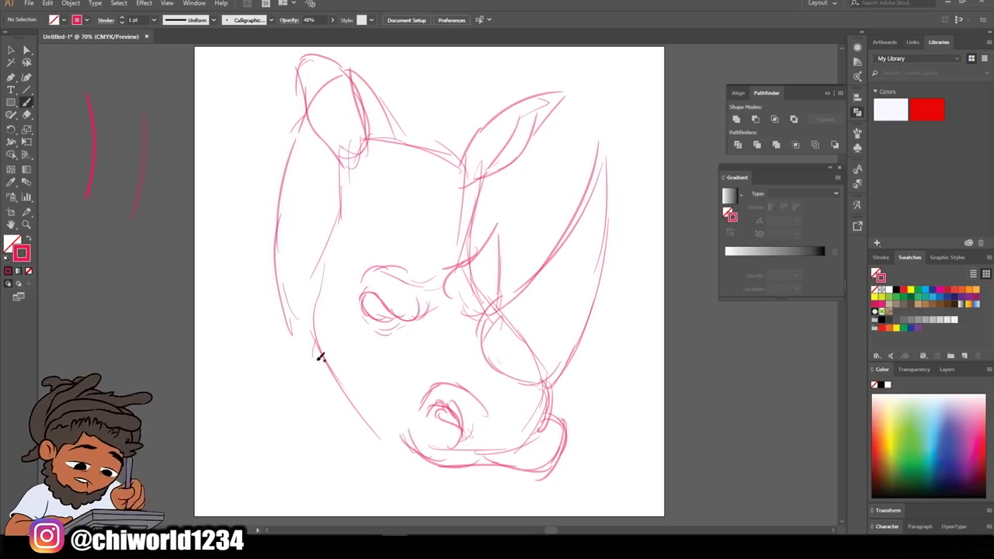
mouse_move(319, 356)
mouse_down()
mouse_move(443, 488)
mouse_move(362, 406)
mouse_move(414, 257)
mouse_move(291, 332)
mouse_move(281, 256)
mouse_up()
mouse_move(392, 304)
mouse_down()
mouse_move(355, 288)
mouse_move(375, 307)
mouse_up()
drag(557, 388, 468, 371)
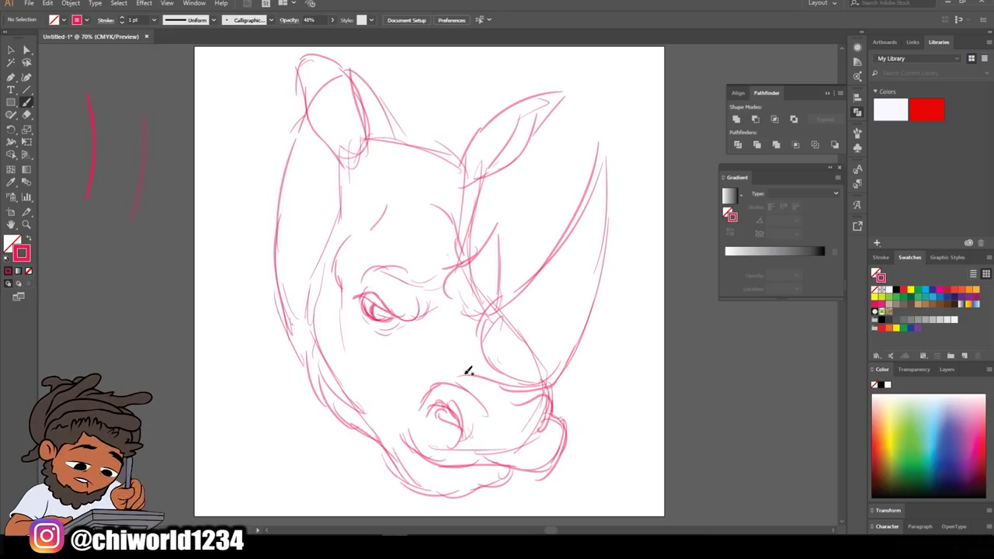
drag(365, 326, 417, 350)
mouse_move(458, 210)
mouse_down()
mouse_move(448, 153)
mouse_move(305, 109)
mouse_move(256, 233)
mouse_up()
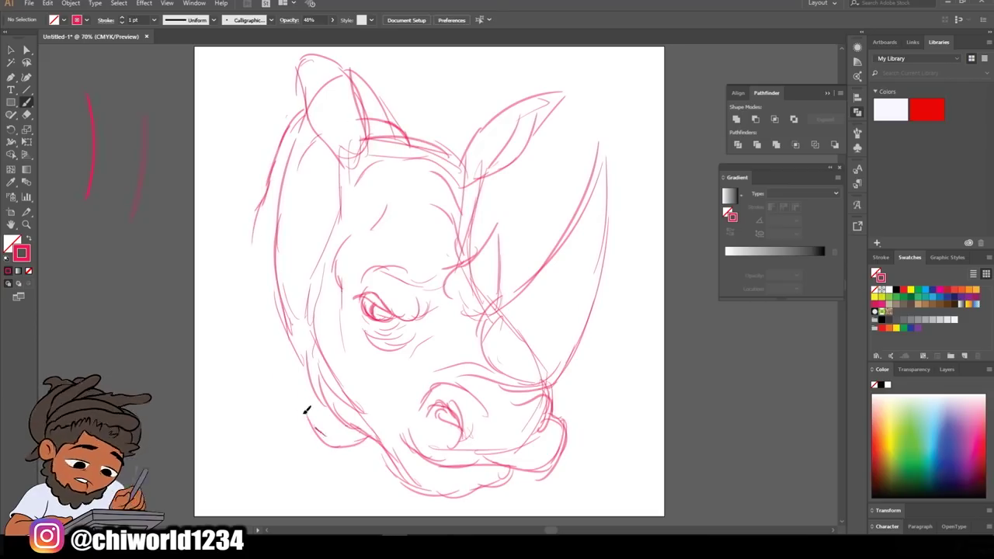
drag(264, 155, 306, 427)
drag(504, 462, 414, 474)
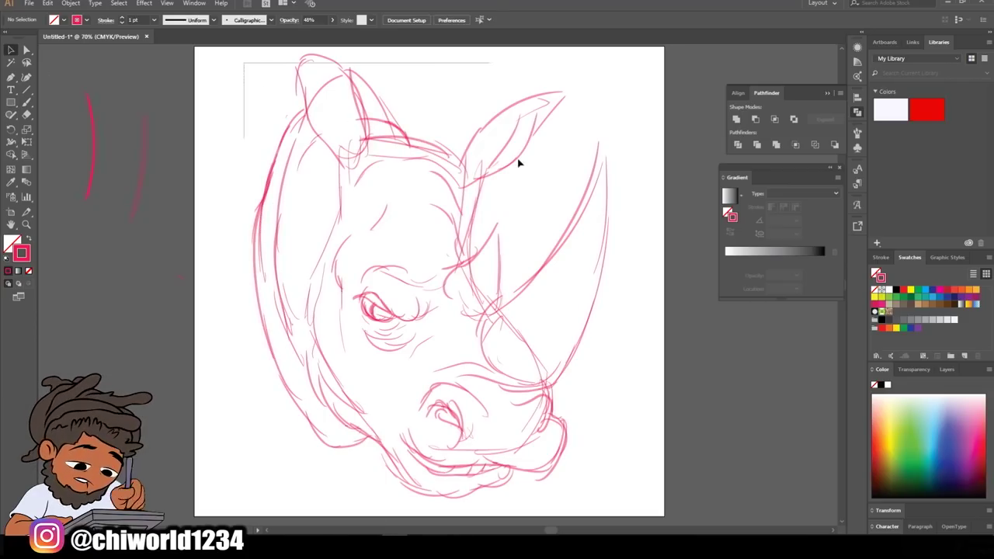
key(ctrl+a)
Step: Fade and lock the sketch, then ink the right ear and its inner details in black
key(ctrl+l)
key(d)
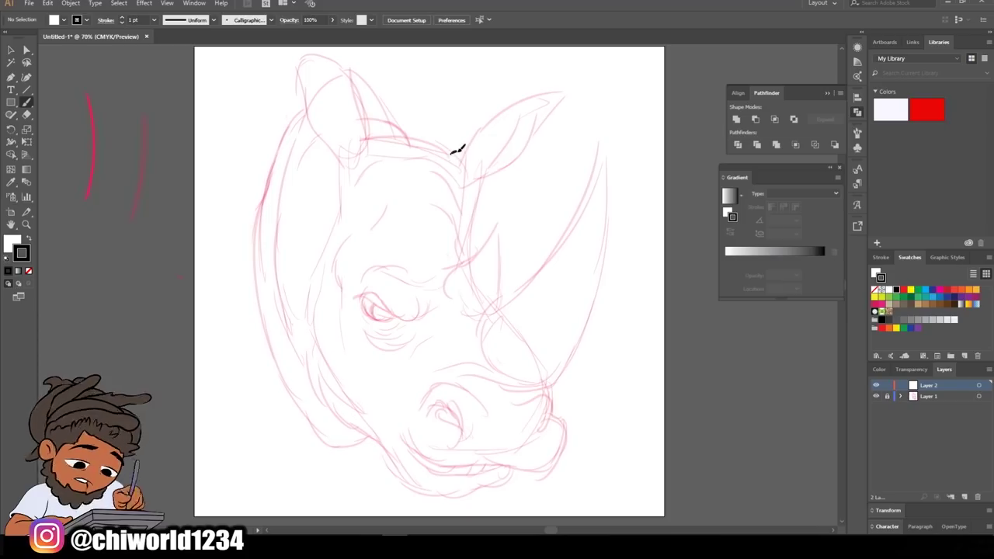
drag(450, 153, 528, 105)
mouse_move(468, 186)
mouse_down()
mouse_move(520, 118)
mouse_move(560, 91)
mouse_up()
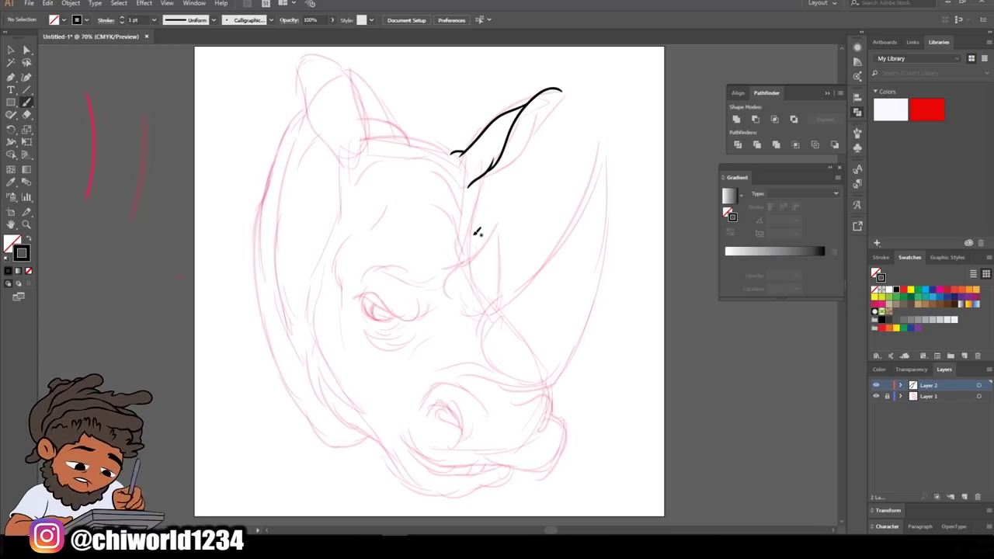
drag(494, 164, 559, 94)
mouse_move(474, 183)
mouse_down()
mouse_move(550, 124)
mouse_move(573, 92)
mouse_up()
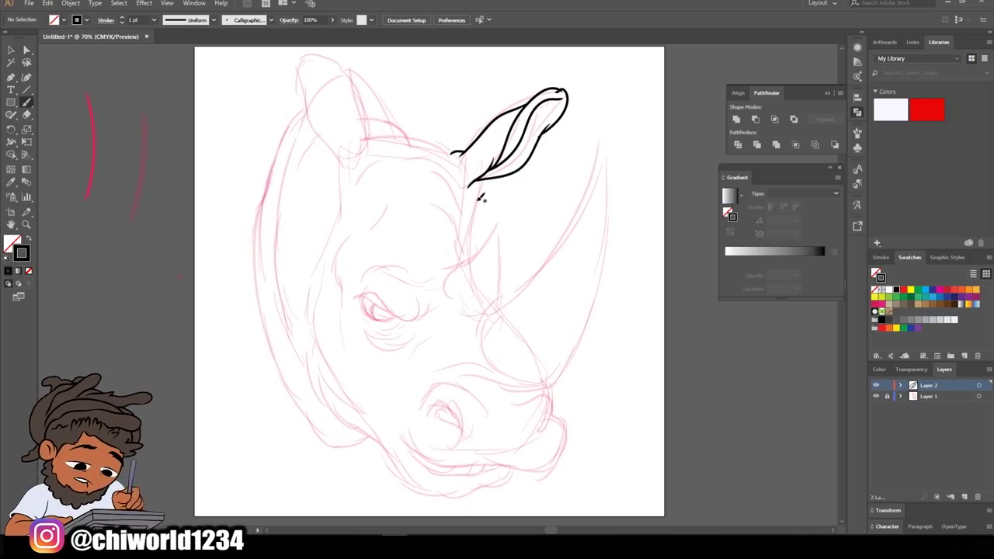
mouse_move(539, 132)
mouse_down()
mouse_move(545, 142)
mouse_move(561, 87)
mouse_up()
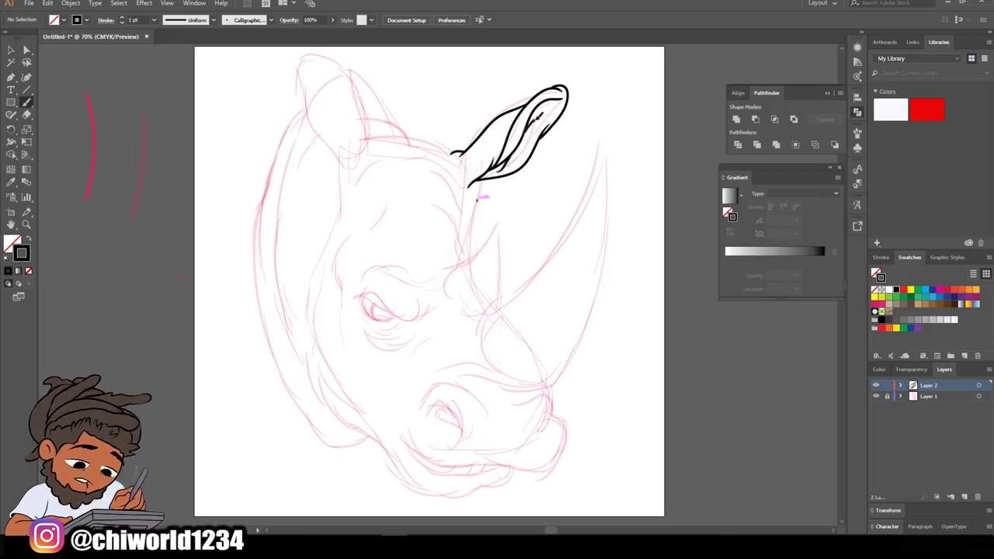
Step: Ink the left ear's outer and inner contours and the forehead line between the ears
mouse_move(359, 159)
mouse_down()
mouse_move(353, 72)
mouse_move(339, 186)
mouse_move(360, 185)
mouse_move(344, 103)
mouse_move(343, 179)
mouse_up()
mouse_move(310, 107)
mouse_down()
mouse_move(332, 159)
mouse_move(333, 148)
mouse_move(339, 208)
mouse_up()
drag(320, 155, 339, 208)
mouse_move(380, 139)
mouse_down()
mouse_move(455, 152)
mouse_move(351, 86)
mouse_up()
Step: Ink the eyelid, brow, lower lid and wrinkles around the eye
mouse_move(353, 294)
mouse_down()
mouse_move(425, 314)
mouse_move(418, 281)
mouse_move(354, 289)
mouse_up()
mouse_move(414, 318)
mouse_down()
mouse_move(346, 300)
mouse_move(396, 319)
mouse_move(397, 332)
mouse_move(423, 320)
mouse_up()
mouse_move(424, 326)
mouse_down()
mouse_move(373, 346)
mouse_move(353, 318)
mouse_up()
mouse_move(347, 242)
mouse_down()
mouse_move(335, 284)
mouse_move(387, 200)
mouse_up()
mouse_move(457, 268)
mouse_down()
mouse_move(448, 305)
mouse_move(497, 226)
mouse_move(464, 262)
mouse_up()
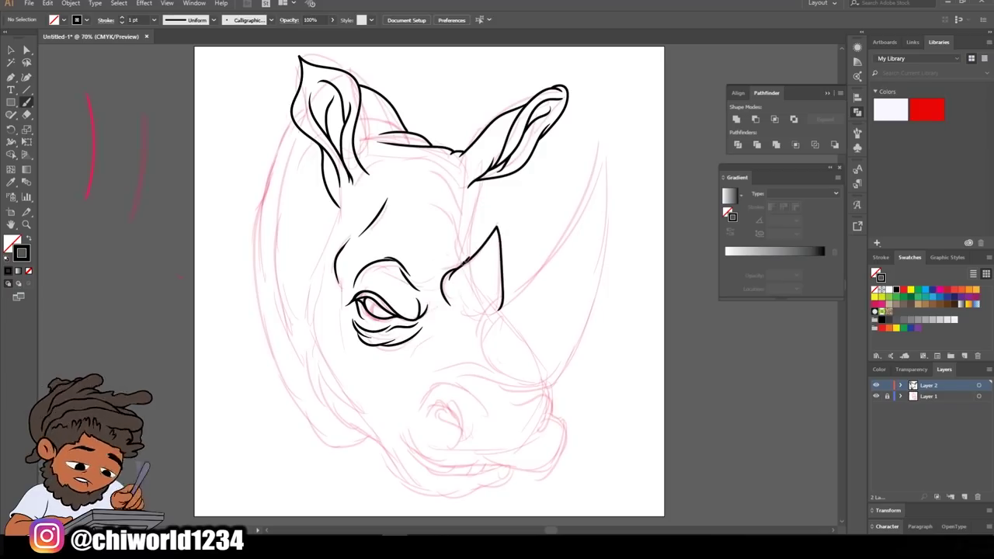
Step: Ink the large horn, the muzzle's mouth line, and heavier forehead and left-ear lines
drag(475, 211, 469, 184)
mouse_move(478, 354)
mouse_down()
mouse_move(548, 388)
mouse_move(426, 362)
mouse_up()
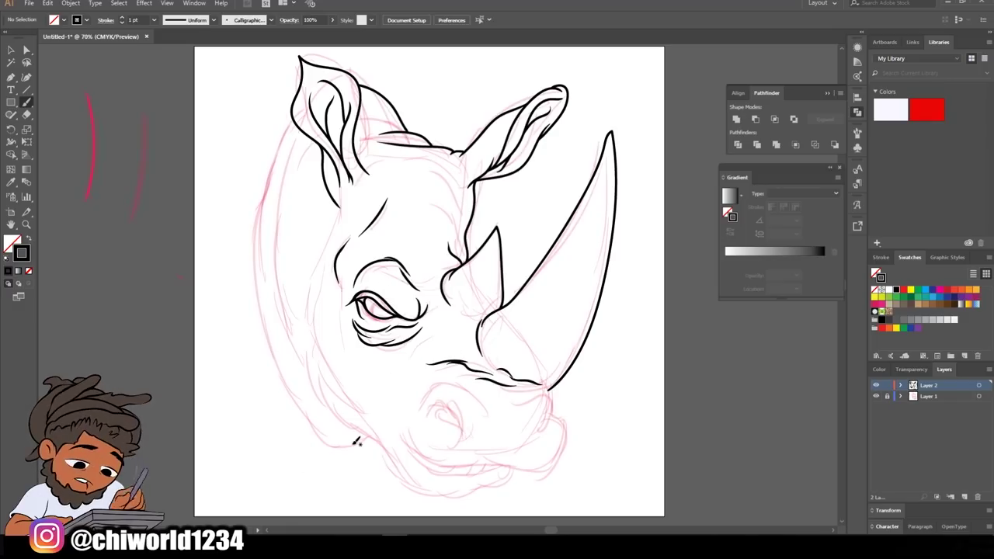
drag(472, 226, 449, 152)
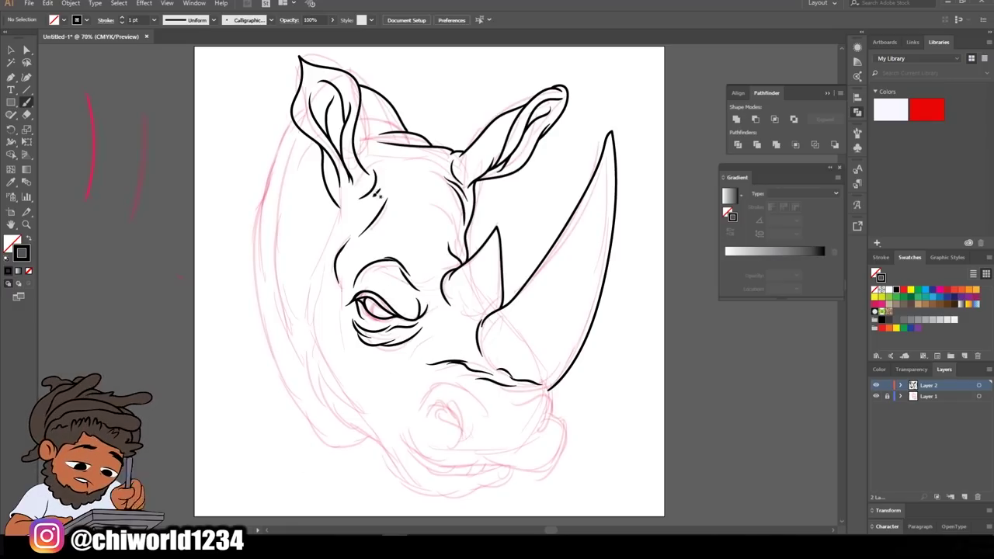
drag(380, 195, 361, 154)
drag(388, 191, 356, 144)
drag(445, 173, 419, 148)
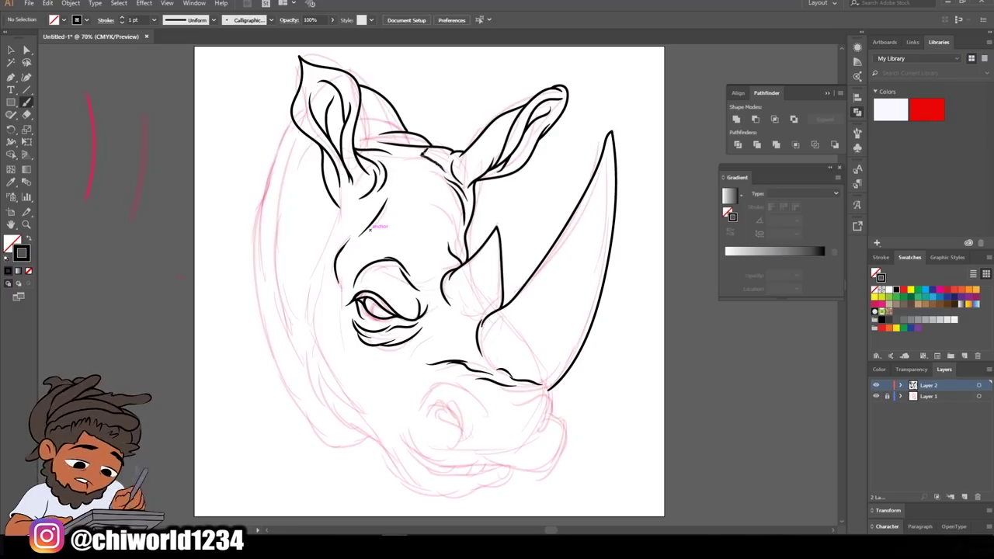
drag(385, 201, 328, 204)
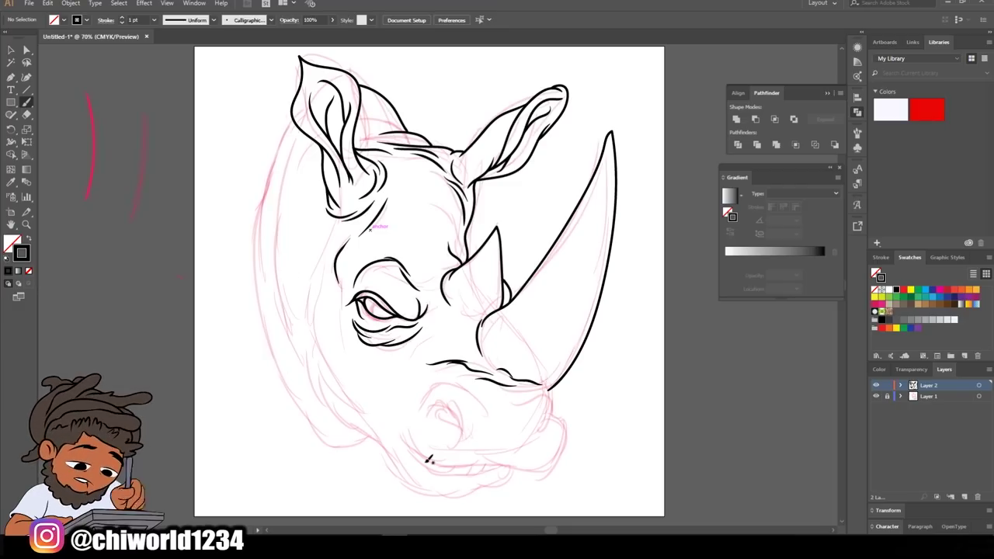
Step: Ink the nostril spiral, nose wrinkles and horn base line, undoing a chin stroke
mouse_move(460, 437)
mouse_down()
mouse_move(440, 403)
mouse_move(432, 412)
mouse_move(465, 391)
mouse_move(497, 390)
mouse_move(405, 373)
mouse_up()
drag(483, 382, 411, 364)
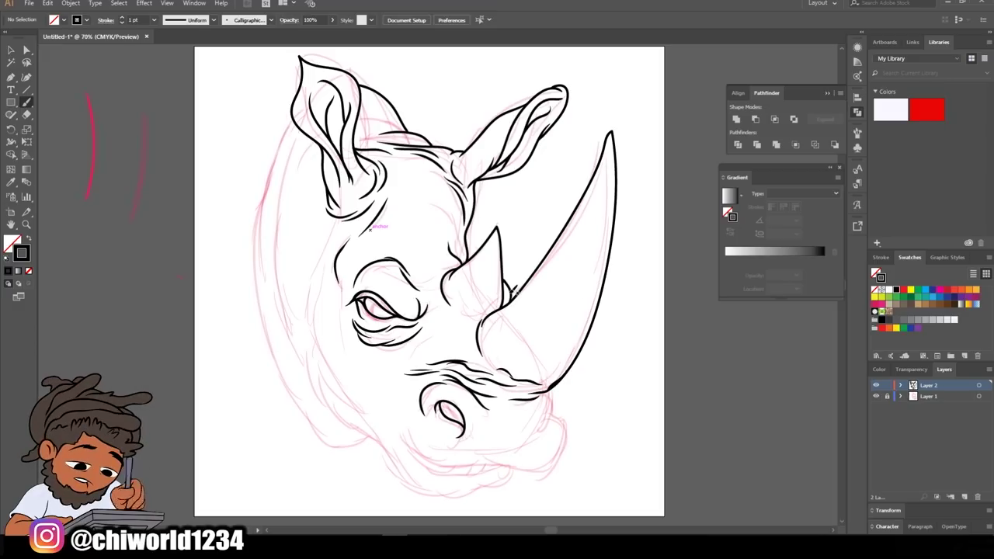
drag(551, 386, 559, 422)
mouse_move(417, 448)
mouse_down()
mouse_move(512, 467)
mouse_move(557, 420)
mouse_up()
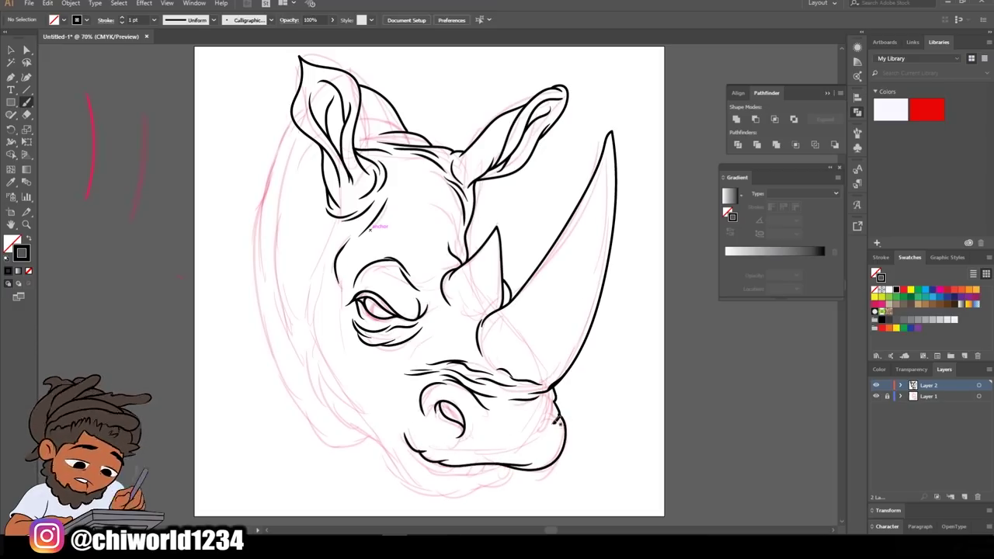
key(ctrl+z)
Step: Ink the lower jaw, left cheek and outer head contour up the left side
mouse_move(413, 449)
mouse_down()
mouse_move(512, 468)
mouse_move(556, 423)
mouse_up()
mouse_move(374, 421)
mouse_down()
mouse_move(315, 361)
mouse_move(321, 200)
mouse_up()
mouse_move(405, 466)
mouse_down()
mouse_move(312, 392)
mouse_move(278, 307)
mouse_up()
drag(272, 324, 281, 243)
drag(292, 231, 317, 133)
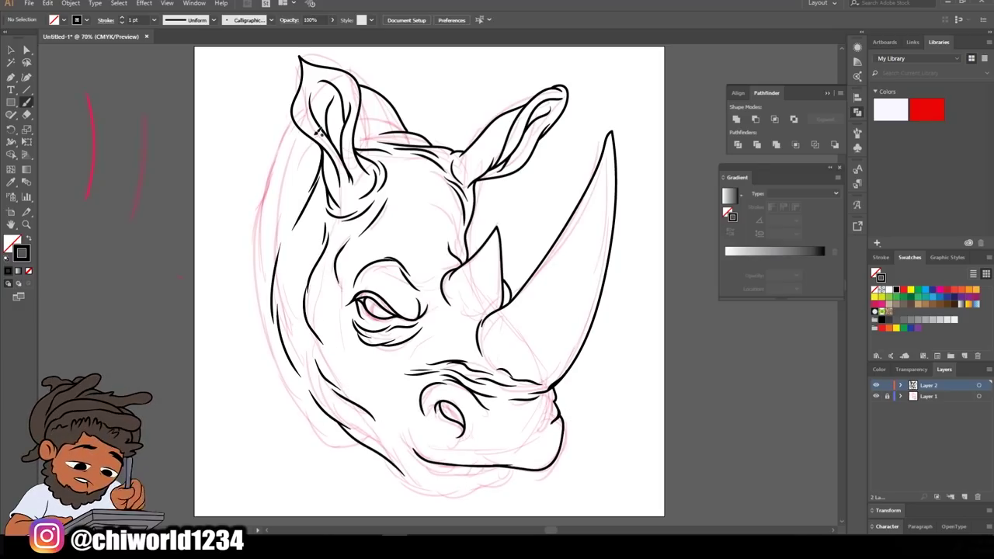
drag(379, 442, 242, 257)
drag(250, 219, 294, 115)
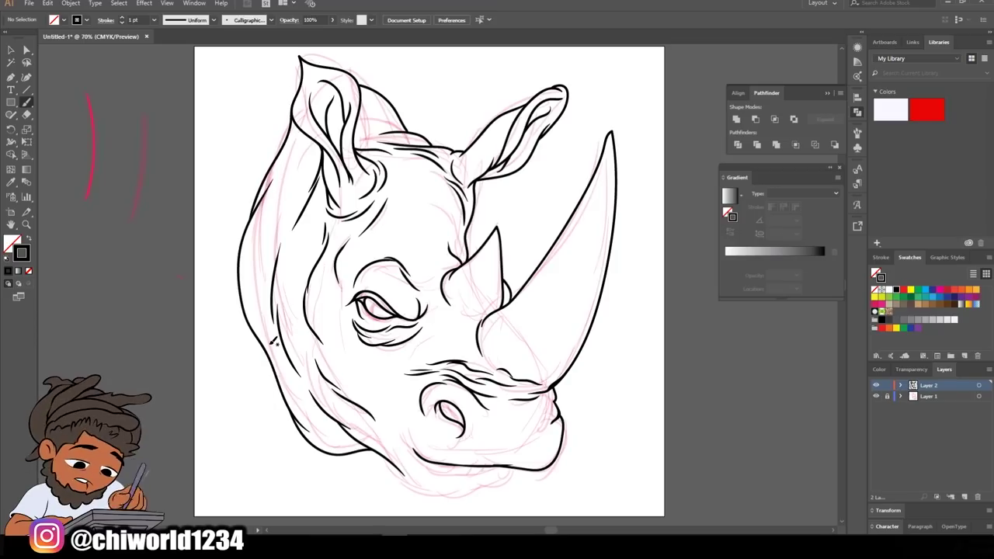
Step: Add the lower muzzle curve, chin line, and wrinkles under the eye, forehead and small horn
drag(479, 402, 535, 436)
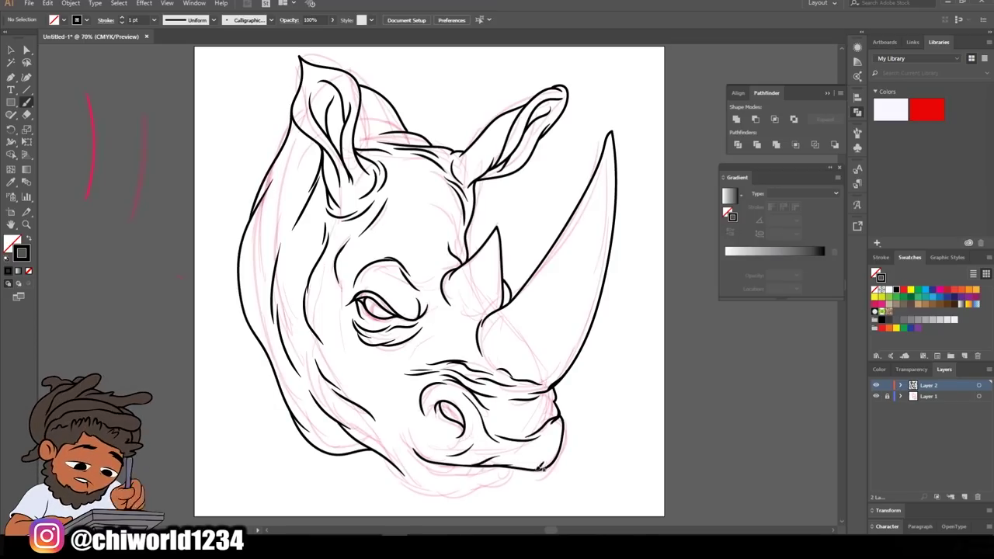
drag(518, 469, 551, 446)
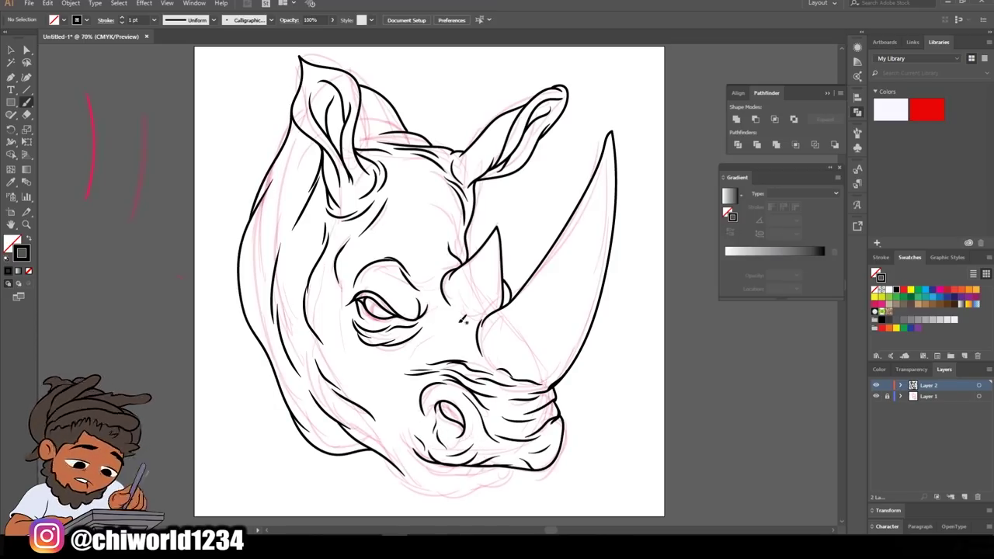
drag(462, 319, 464, 261)
drag(413, 351, 356, 340)
mouse_move(388, 254)
mouse_down()
mouse_move(409, 199)
mouse_move(452, 213)
mouse_up()
drag(477, 171, 522, 107)
drag(469, 309, 505, 245)
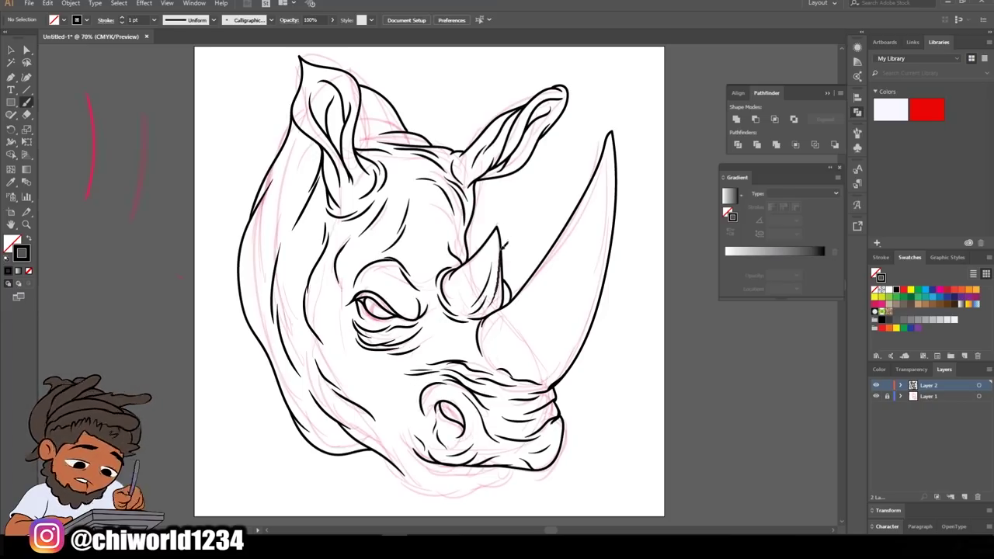
Step: Draw the large horn's base curve and two inner lines, plus cheek and jaw lines
drag(558, 371, 501, 328)
mouse_move(556, 366)
mouse_down()
mouse_move(592, 285)
mouse_move(612, 152)
mouse_up()
drag(587, 236, 539, 340)
drag(336, 440, 258, 261)
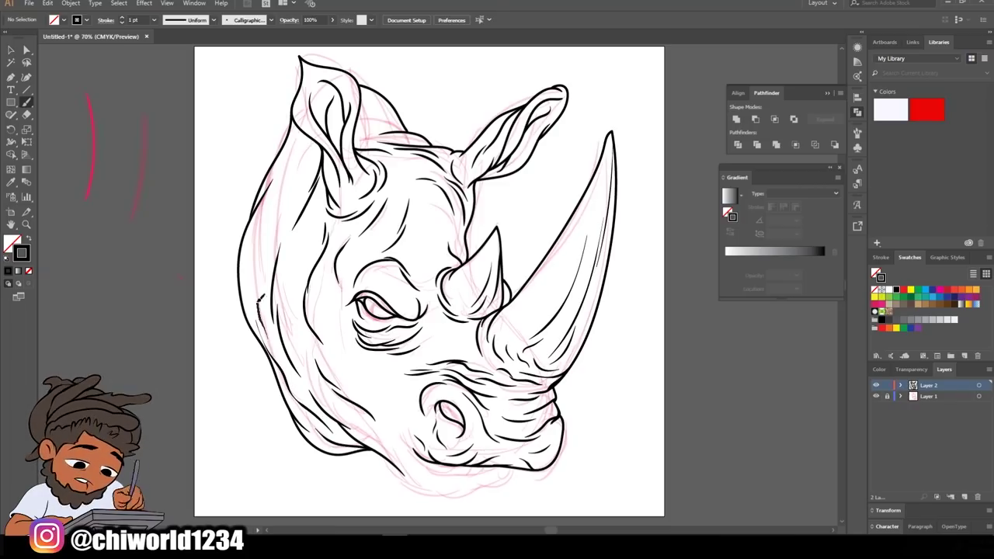
mouse_move(532, 463)
mouse_down()
mouse_move(417, 445)
mouse_move(498, 492)
mouse_up()
Step: Add lower-cheek, brow and under-ear lines, then set a black fill with no stroke
drag(391, 419, 345, 384)
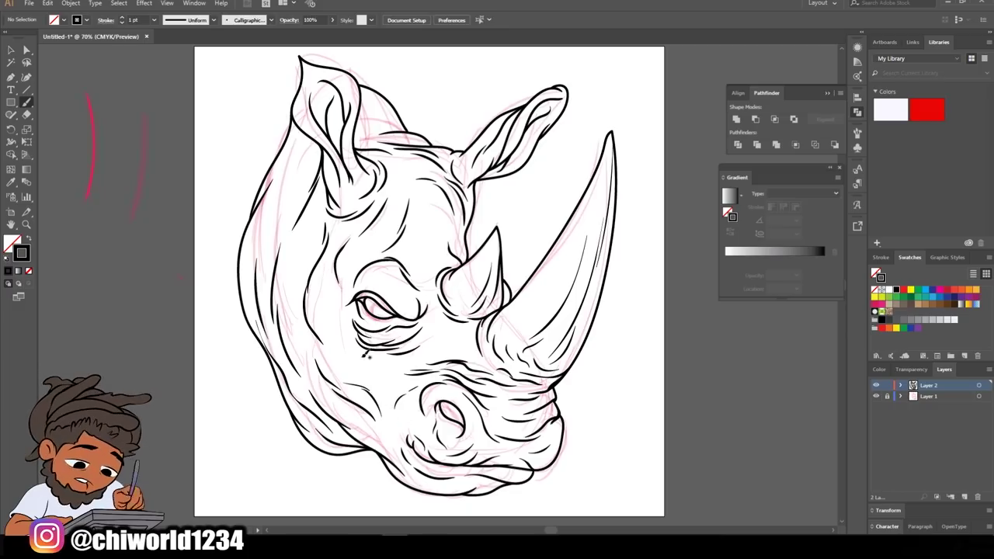
drag(427, 317, 419, 255)
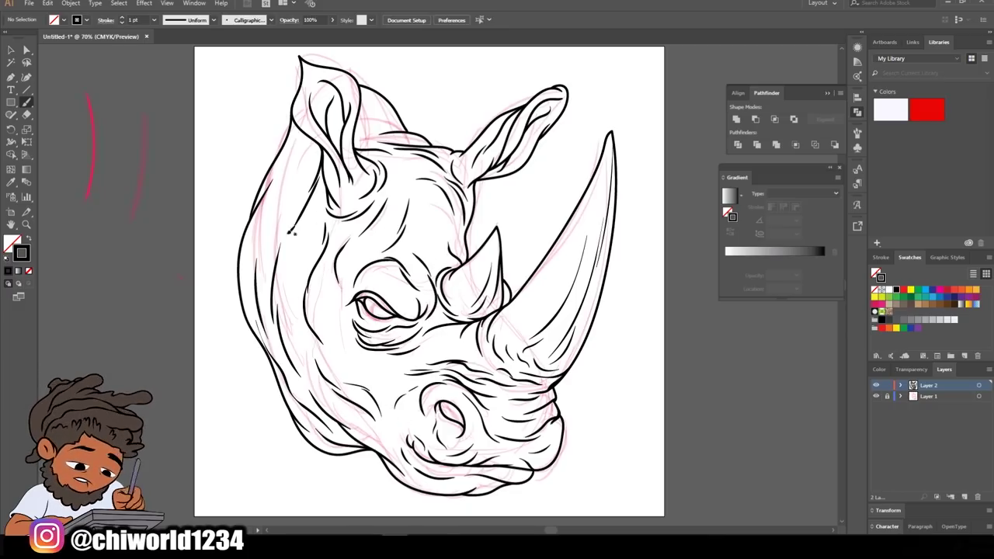
drag(327, 152, 283, 200)
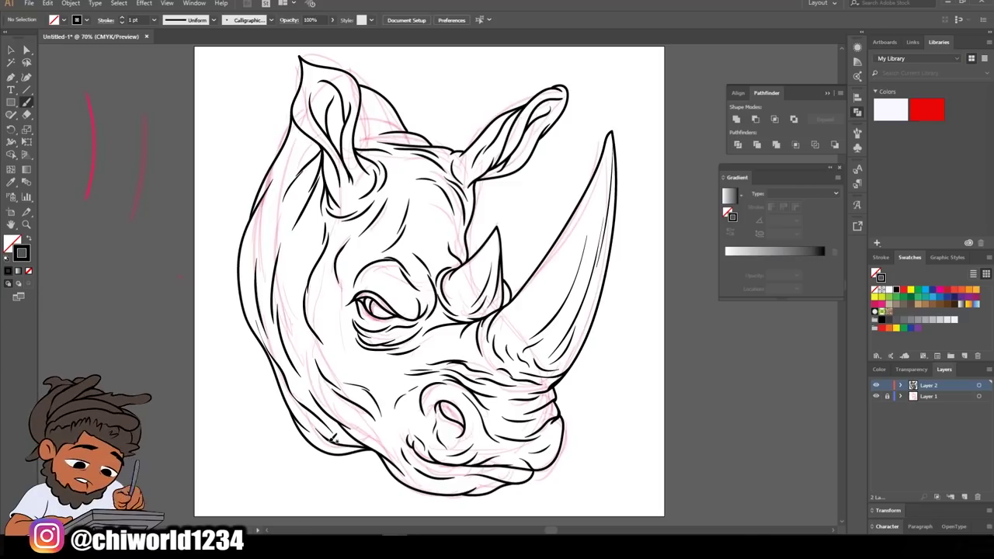
click(23, 236)
key(shift+b)
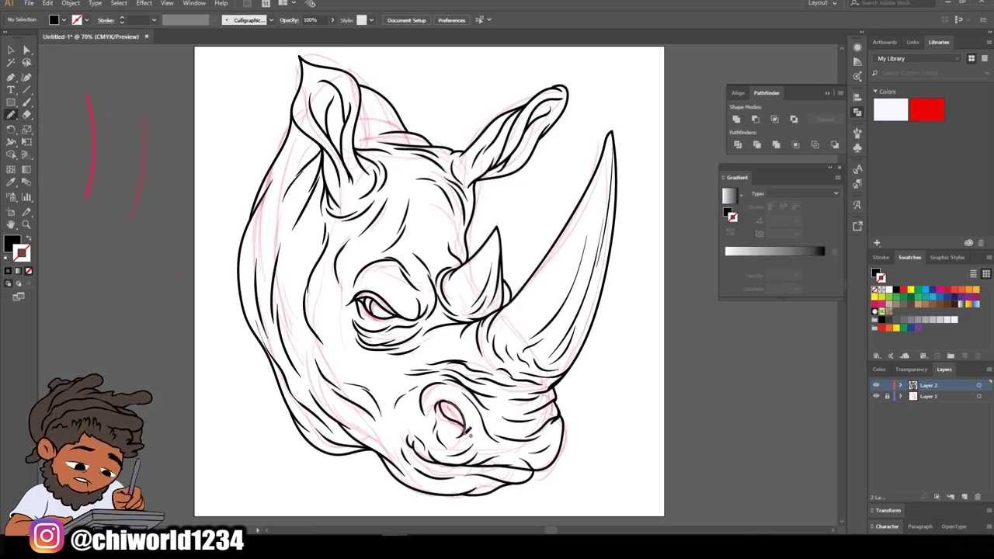
Step: Fill the nostril, eye pupil and inner ear fold solid black
drag(468, 433, 446, 415)
mouse_move(378, 297)
mouse_down()
mouse_move(384, 309)
mouse_move(376, 304)
mouse_up()
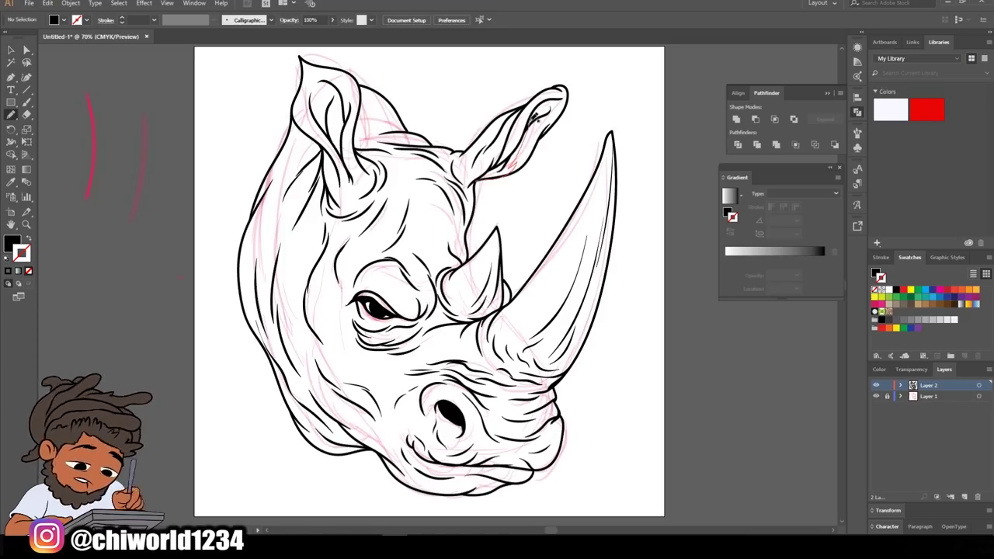
drag(481, 163, 481, 179)
Step: Paint 2 pt black brush strokes inside the left ear
key(b)
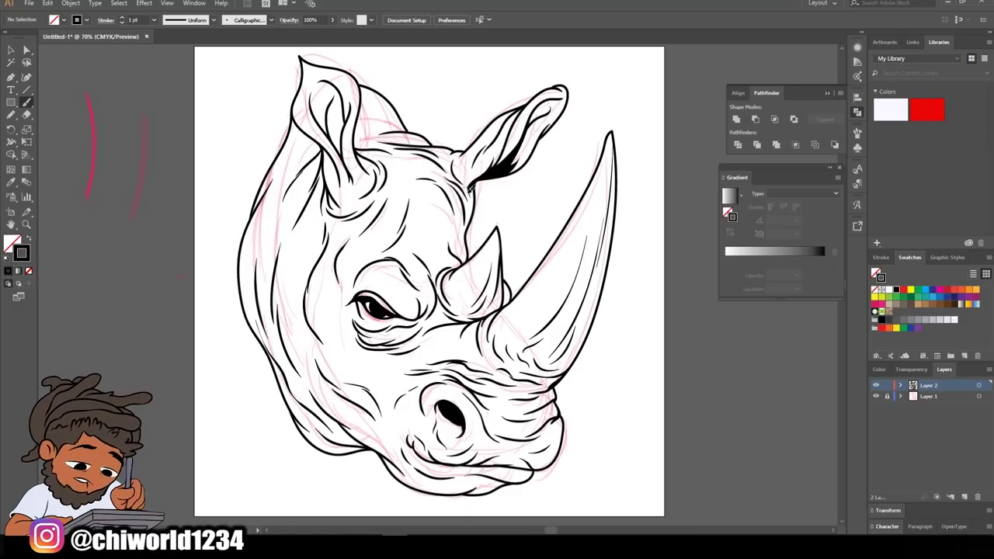
click(155, 19)
click(171, 81)
drag(342, 117, 354, 187)
mouse_move(330, 132)
mouse_down()
mouse_move(345, 175)
mouse_move(341, 99)
mouse_move(311, 78)
mouse_up()
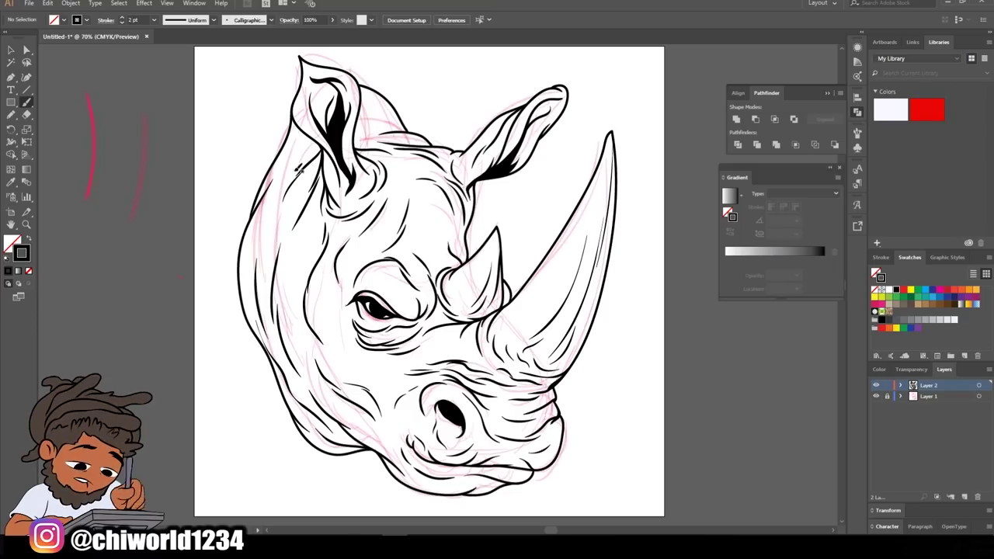
Step: Paint thick 5 pt strokes under the small horn and inside the big horn to its tip
text(5)
mouse_move(500, 260)
mouse_down()
mouse_move(482, 318)
mouse_move(486, 342)
mouse_up()
drag(462, 287, 486, 342)
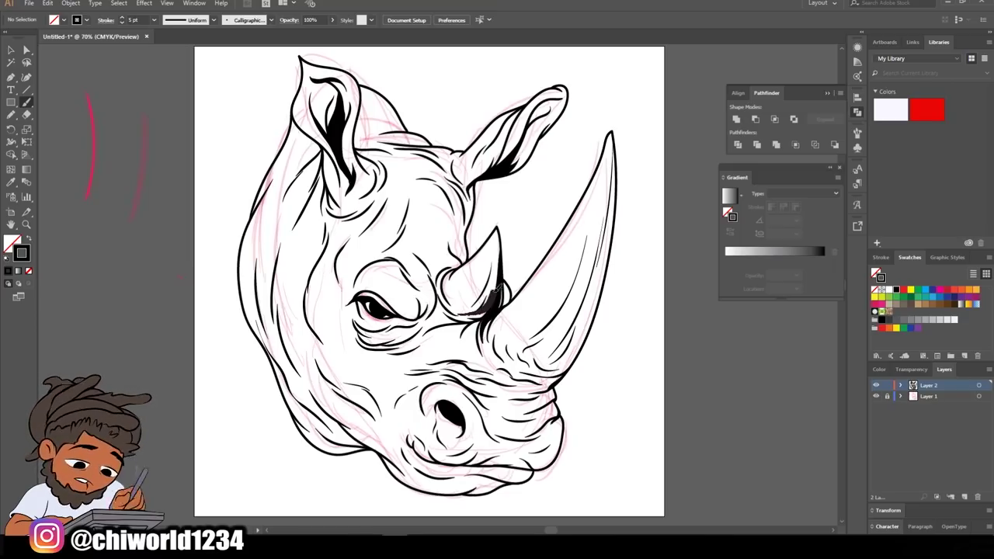
drag(466, 252, 497, 314)
mouse_move(547, 367)
mouse_down()
mouse_move(560, 358)
mouse_move(612, 191)
mouse_move(610, 167)
mouse_up()
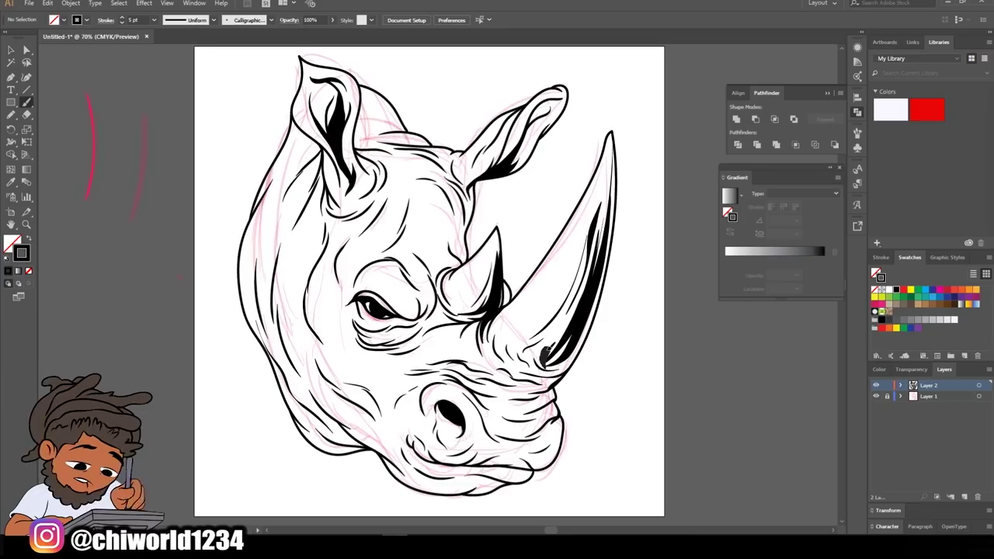
drag(543, 371, 614, 170)
drag(612, 208, 616, 128)
Step: Add dark strokes at the horn base, snout wrinkle, left nostril and brow above the eye
drag(470, 264, 458, 233)
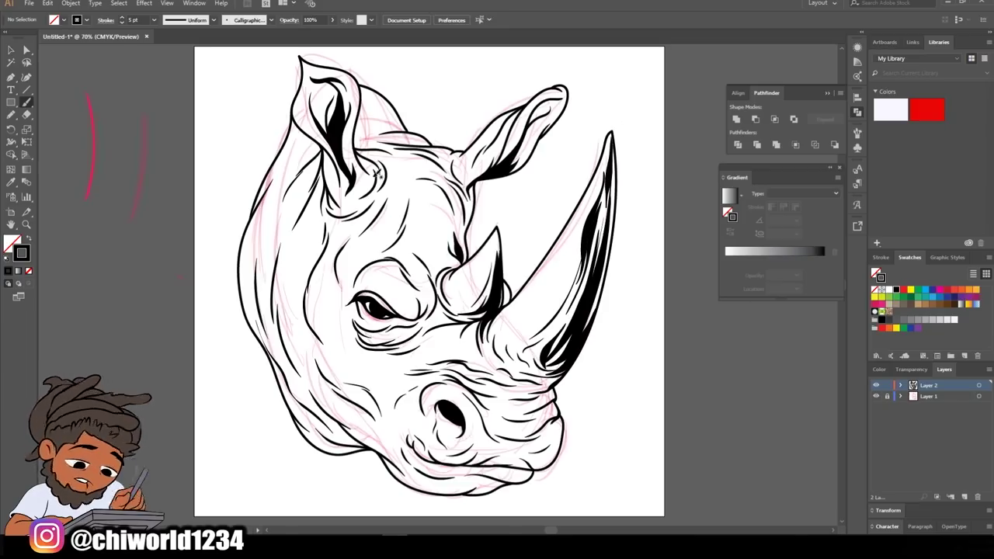
mouse_move(556, 398)
mouse_down()
mouse_move(512, 413)
mouse_move(543, 435)
mouse_up()
mouse_move(434, 384)
mouse_down()
mouse_move(424, 428)
mouse_move(458, 419)
mouse_up()
drag(353, 295, 392, 260)
drag(349, 299, 385, 276)
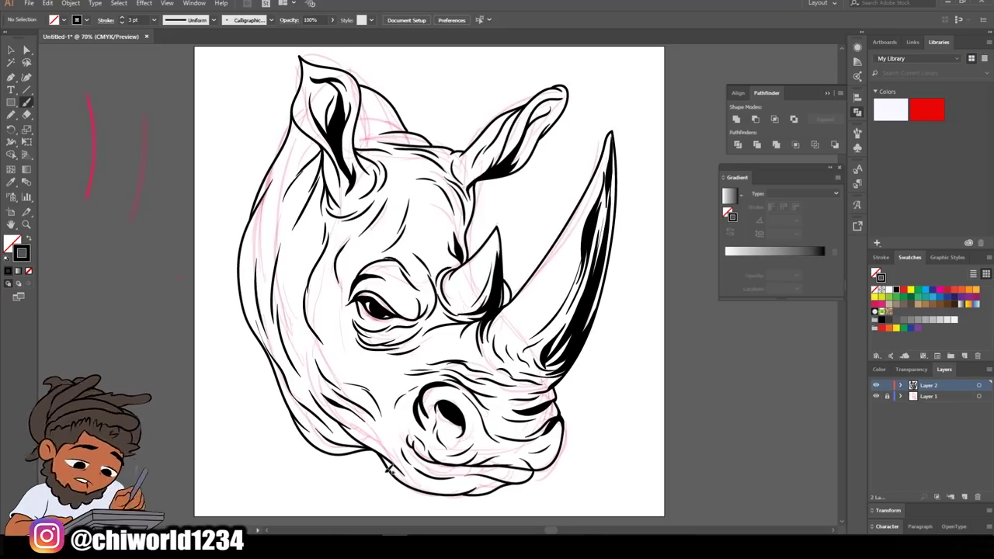
drag(427, 219, 460, 260)
Step: Hide the pink sketch layer and give the rhino a pale brown AD9893 fill
click(876, 396)
key(v)
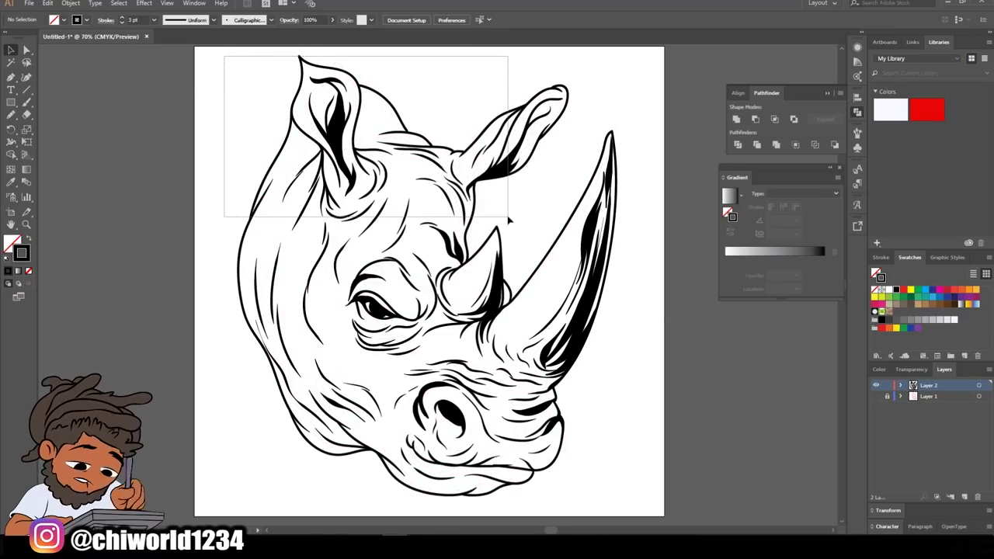
drag(224, 56, 651, 508)
click(683, 256)
double_click(11, 244)
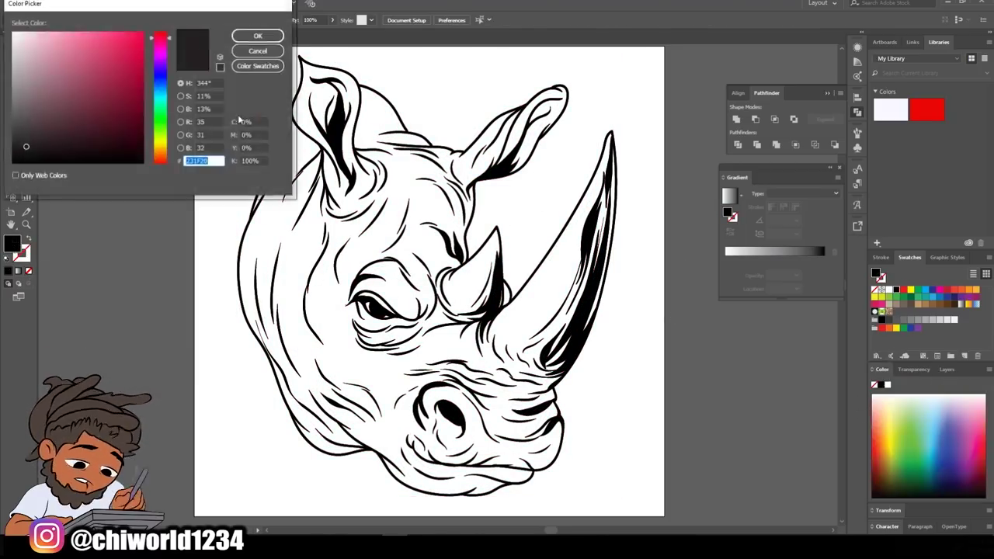
click(32, 73)
click(258, 35)
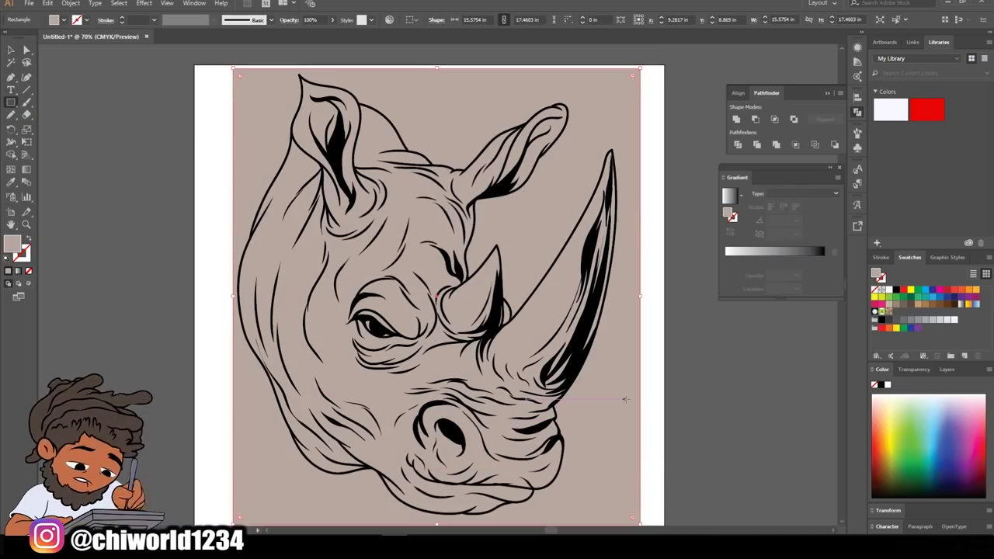
double_click(526, 229)
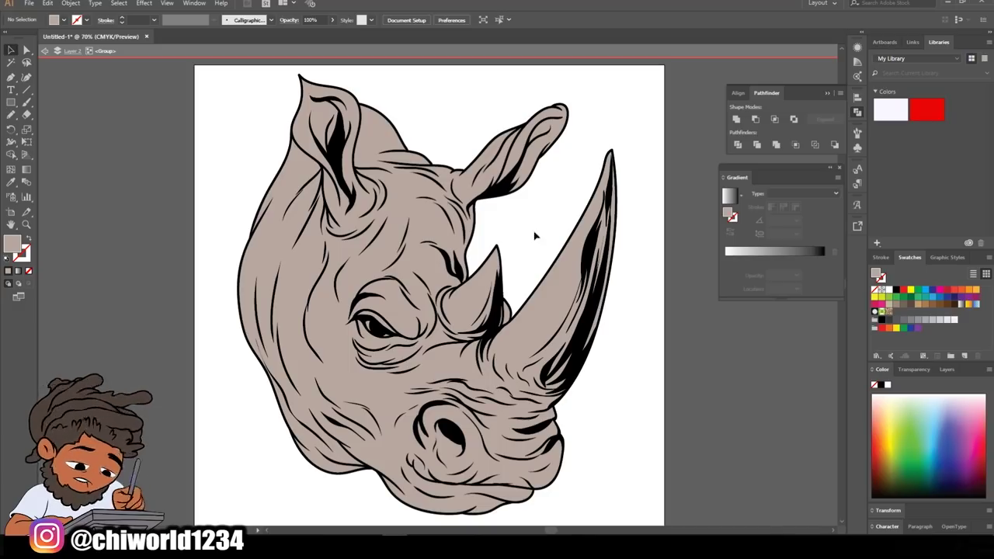
Step: Show the layers list, exit the isolated rhino group, and set the fill to dark brown 6B615C
click(945, 369)
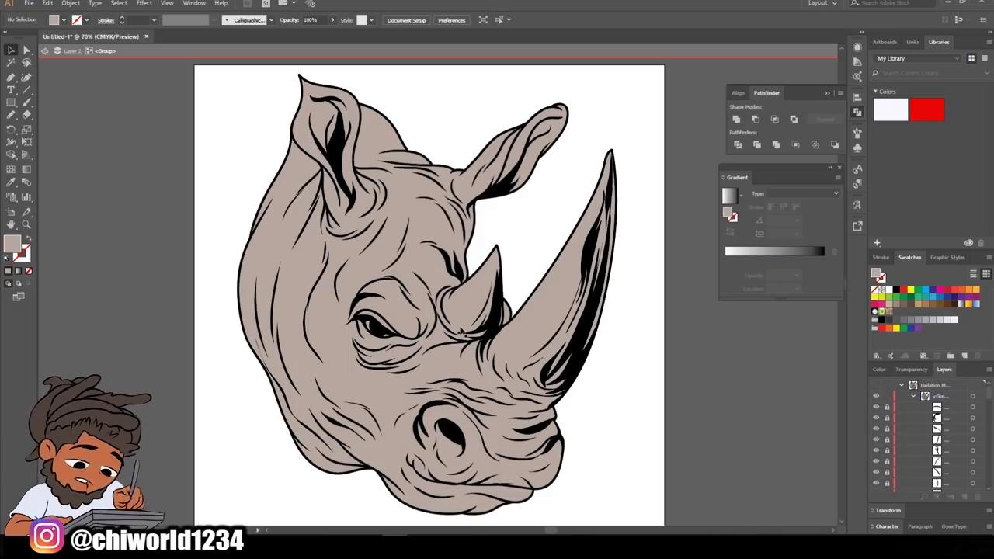
right_click(334, 321)
click(375, 327)
double_click(13, 245)
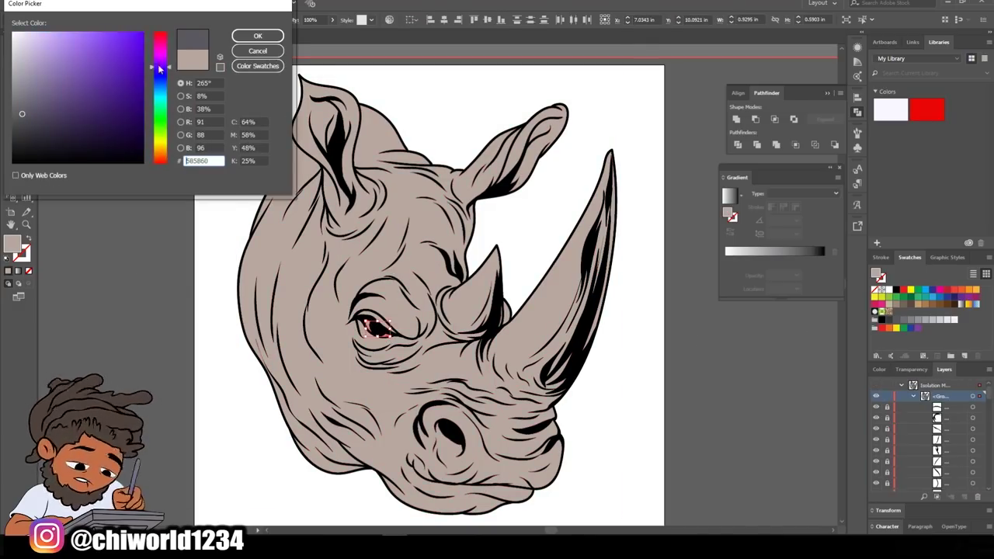
key(Escape)
key(Escape)
double_click(13, 245)
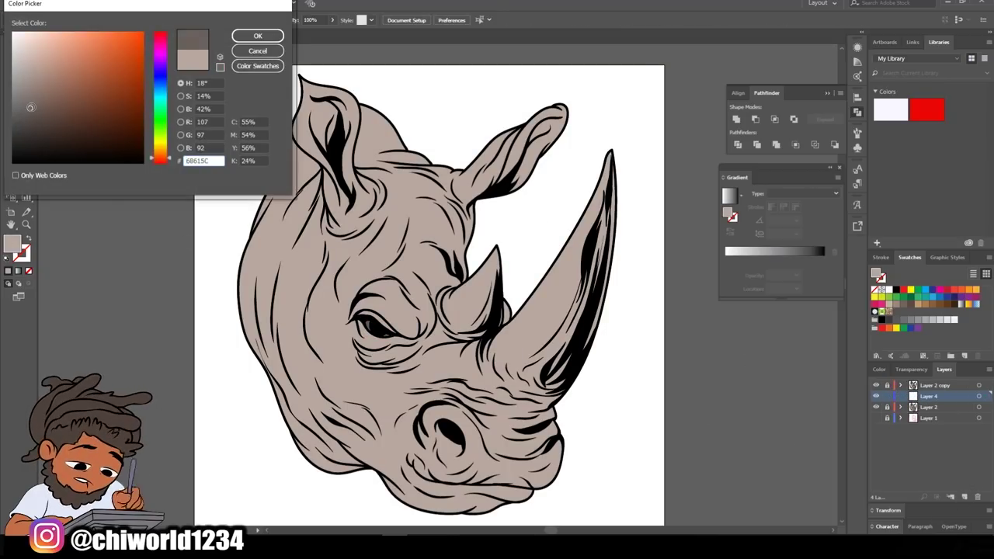
click(257, 36)
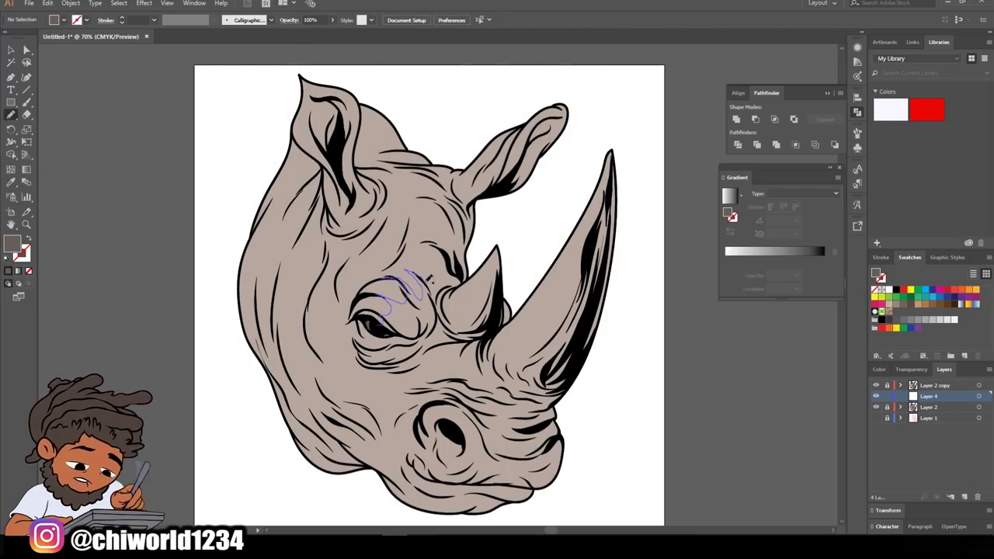
Step: Paint dark brown shading around the eye, the small horn and along the big horn
mouse_move(429, 278)
mouse_down()
mouse_move(440, 309)
mouse_move(491, 335)
mouse_up()
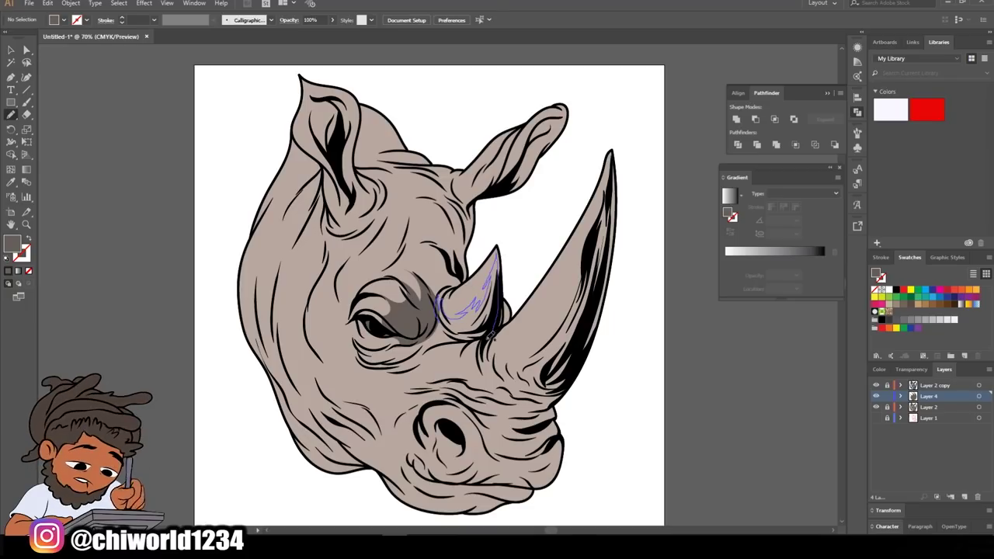
drag(435, 307, 431, 311)
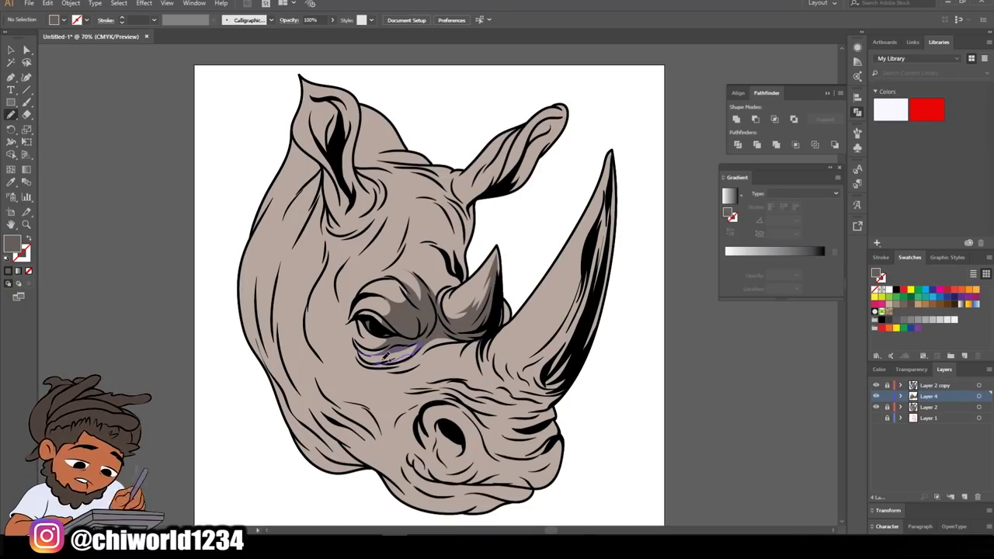
drag(497, 351, 492, 376)
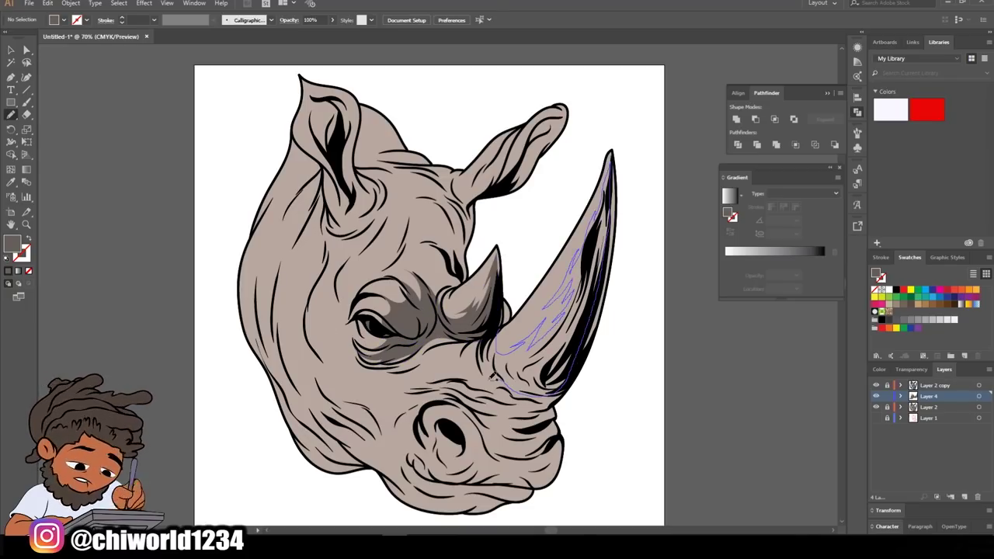
drag(482, 334, 369, 385)
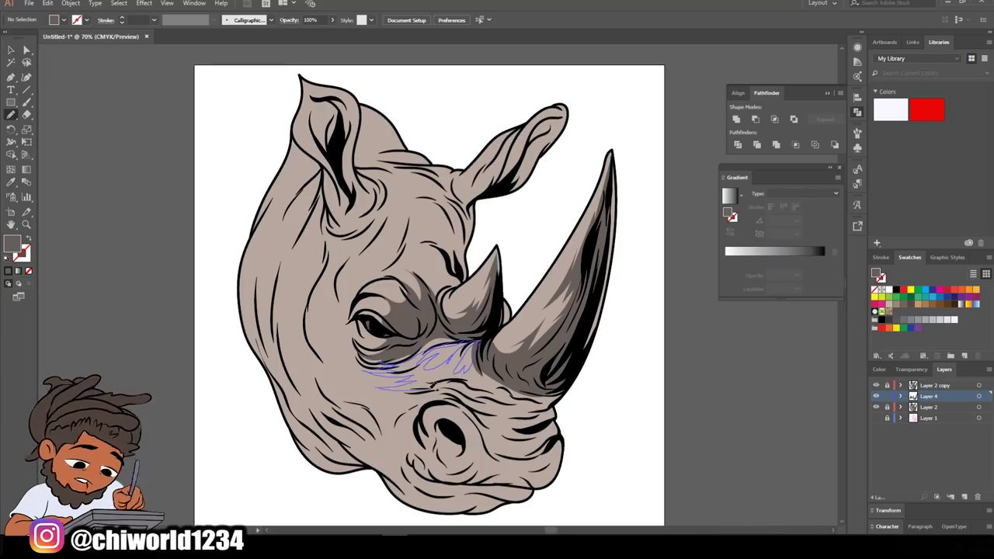
drag(511, 388, 513, 390)
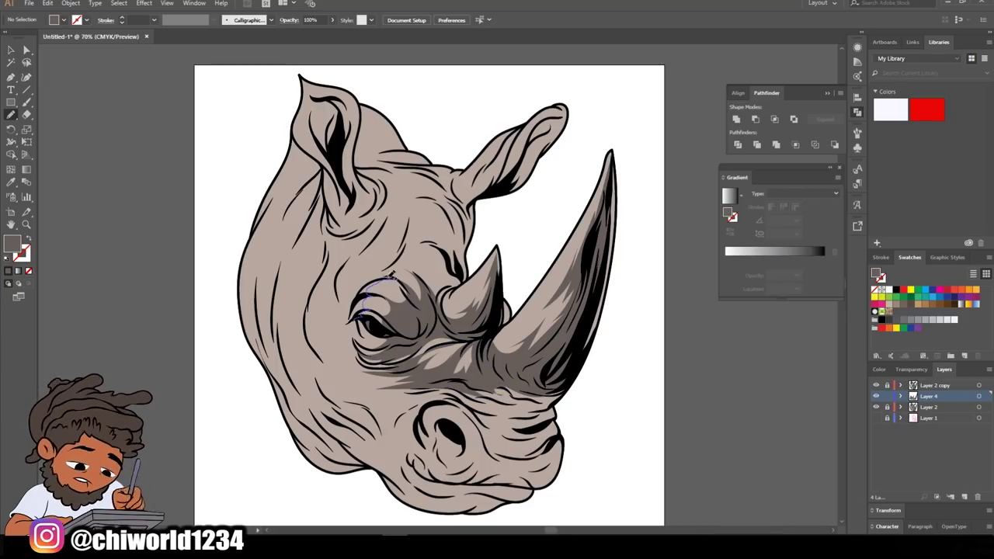
Step: Extend the dark shading across the forehead, brow and above the eye
drag(372, 269, 335, 350)
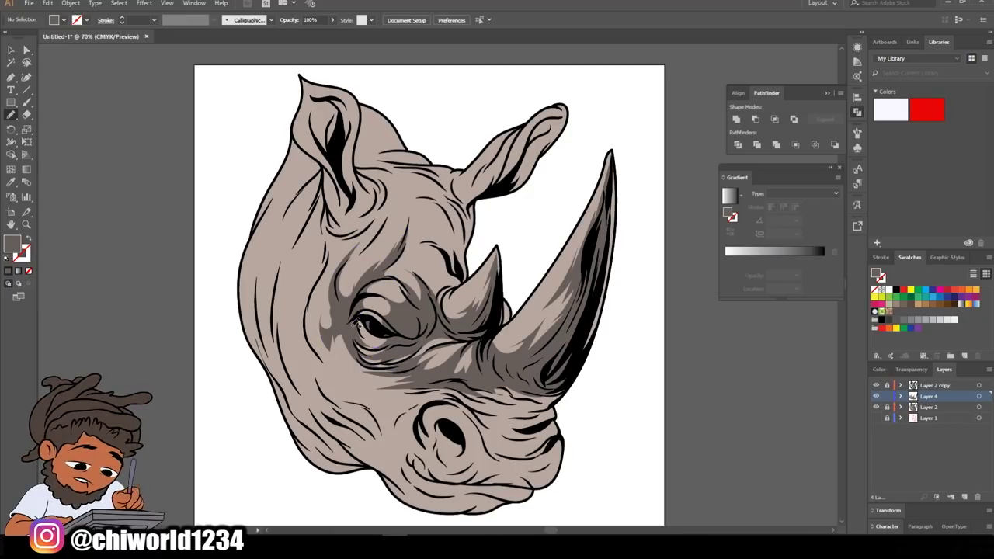
drag(358, 315, 365, 335)
drag(346, 294, 360, 271)
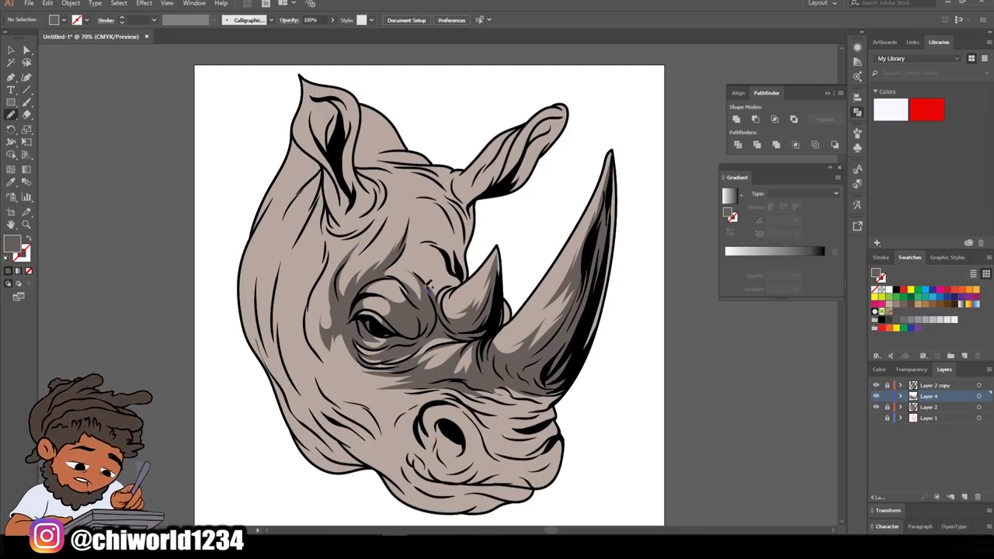
drag(463, 281, 429, 272)
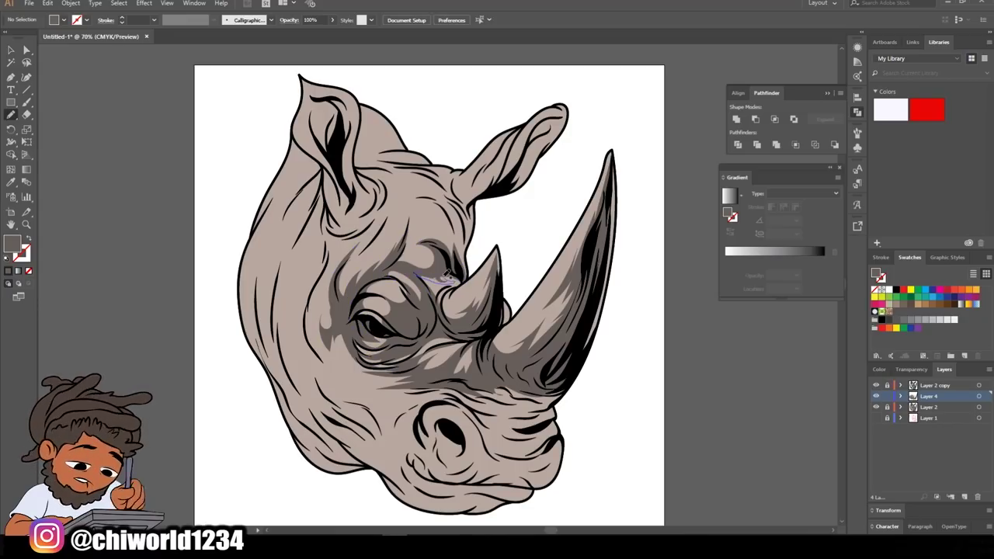
mouse_move(441, 218)
mouse_down()
mouse_move(447, 231)
mouse_move(429, 172)
mouse_move(402, 164)
mouse_up()
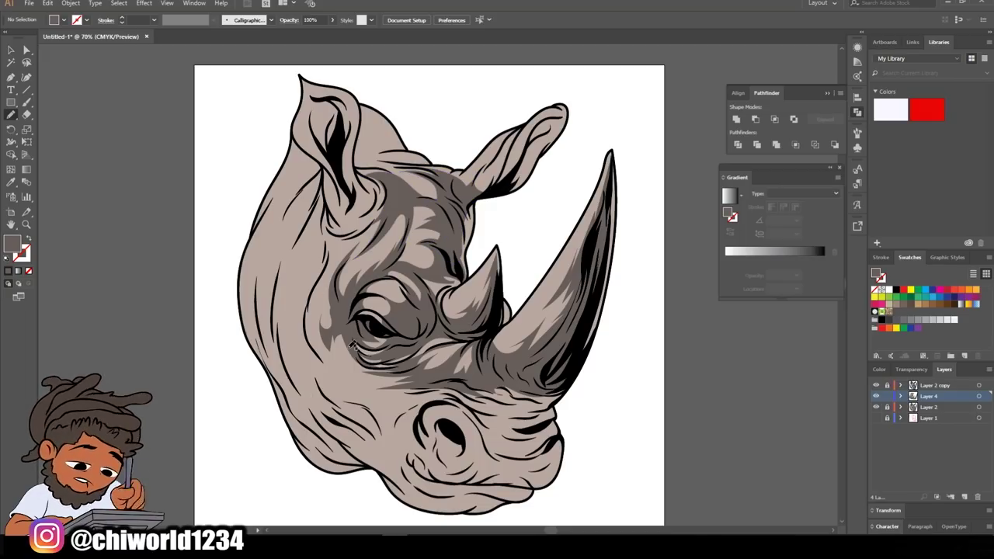
mouse_move(480, 200)
mouse_down()
mouse_move(463, 280)
mouse_move(397, 327)
mouse_up()
Step: Shade around the nose, over the snout and on the left cheek
drag(446, 478, 497, 400)
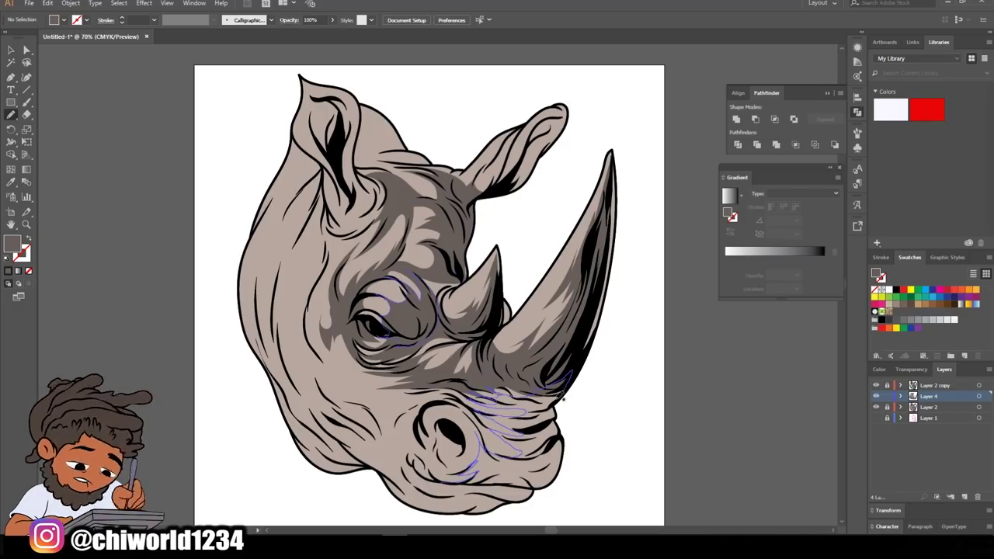
drag(562, 397, 553, 408)
drag(432, 382, 408, 412)
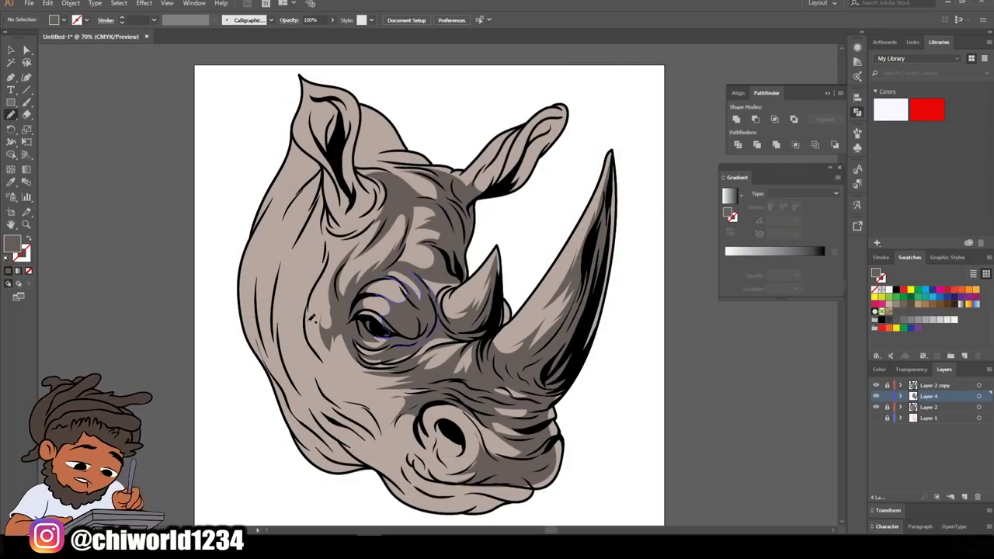
mouse_move(311, 318)
mouse_down()
mouse_move(341, 264)
mouse_move(295, 310)
mouse_move(326, 388)
mouse_up()
double_click(11, 114)
Step: Darken the left cheek, lower snout, nostril area, lower lip and chin
click(102, 180)
drag(325, 309, 333, 411)
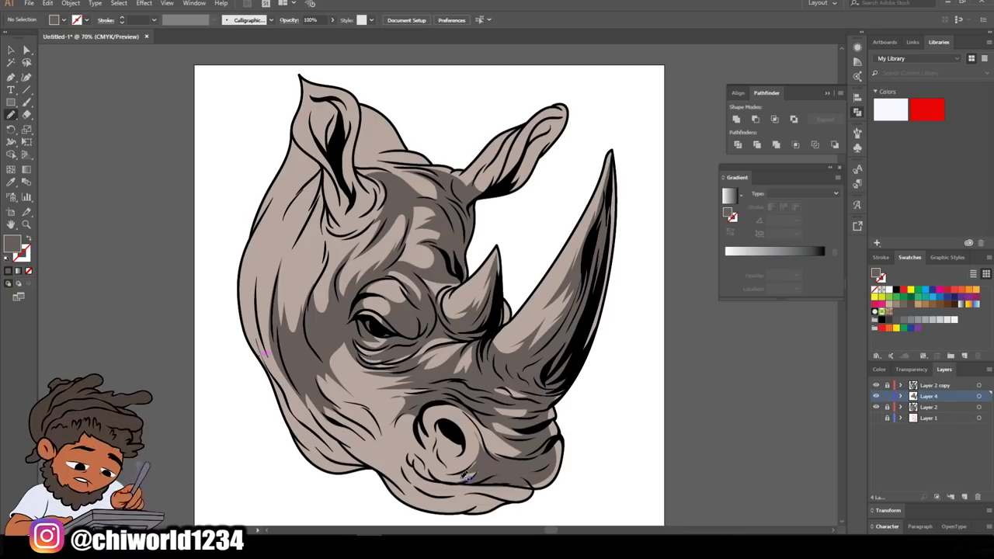
drag(466, 476, 483, 420)
drag(416, 425, 384, 394)
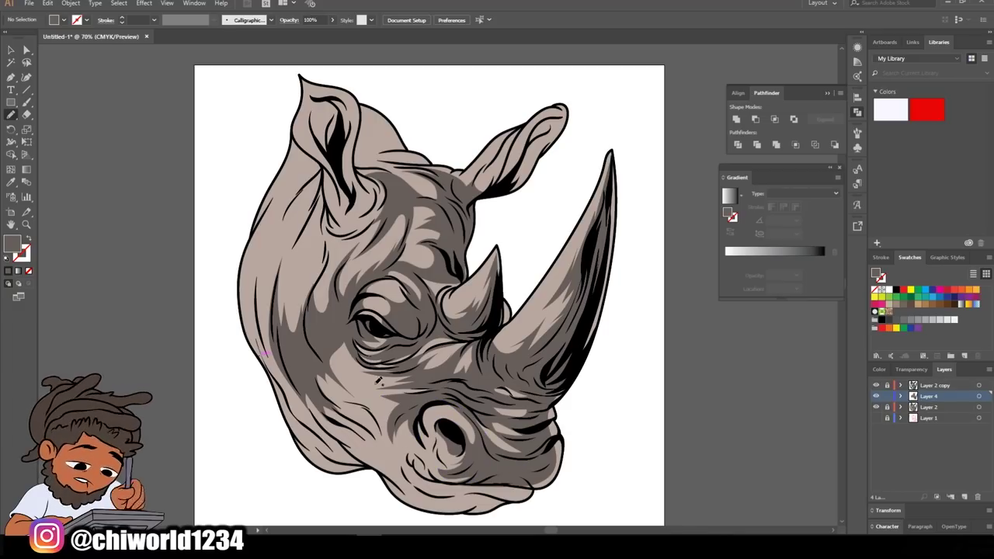
drag(405, 488, 412, 510)
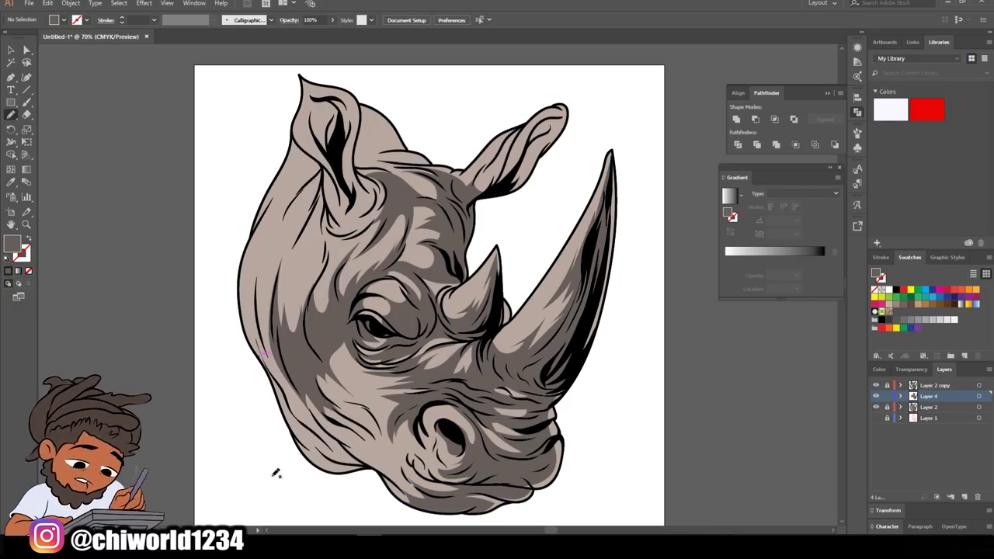
drag(423, 458, 464, 472)
drag(420, 438, 426, 491)
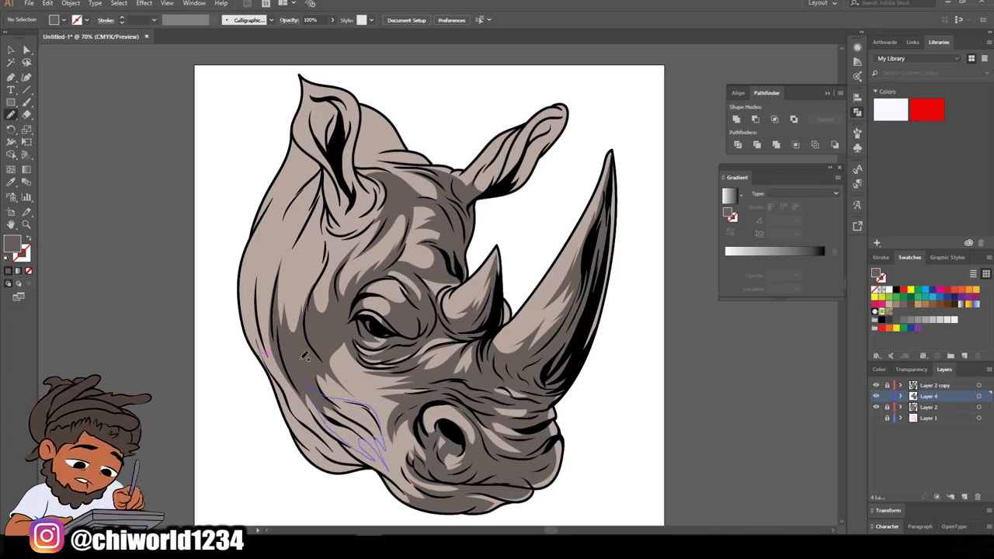
Step: Add dark shading on the cheek, inner left ear, top of head, horn base, under the ear and left cheek edge
drag(374, 403, 318, 392)
drag(383, 204, 366, 177)
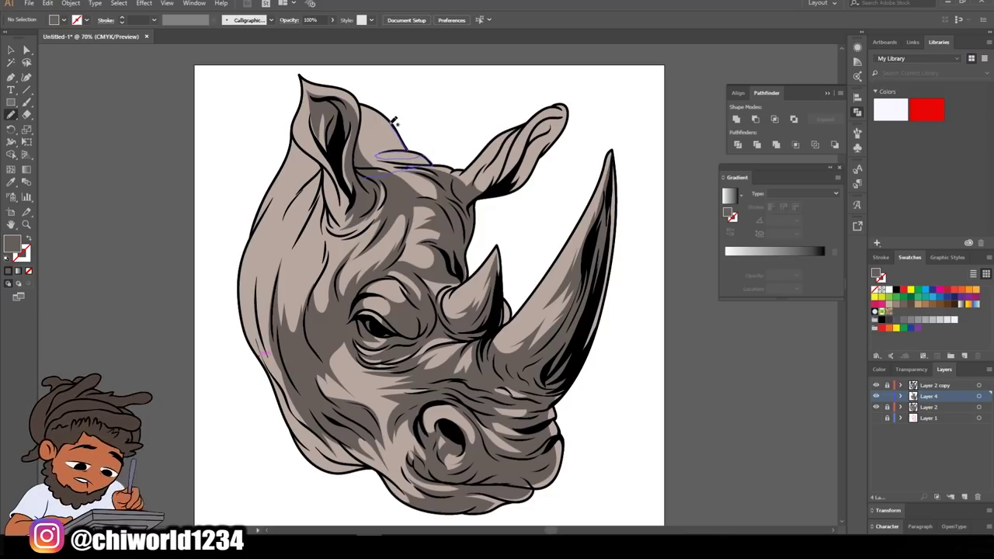
drag(393, 120, 396, 126)
mouse_move(326, 167)
mouse_down()
mouse_move(291, 132)
mouse_move(322, 182)
mouse_up()
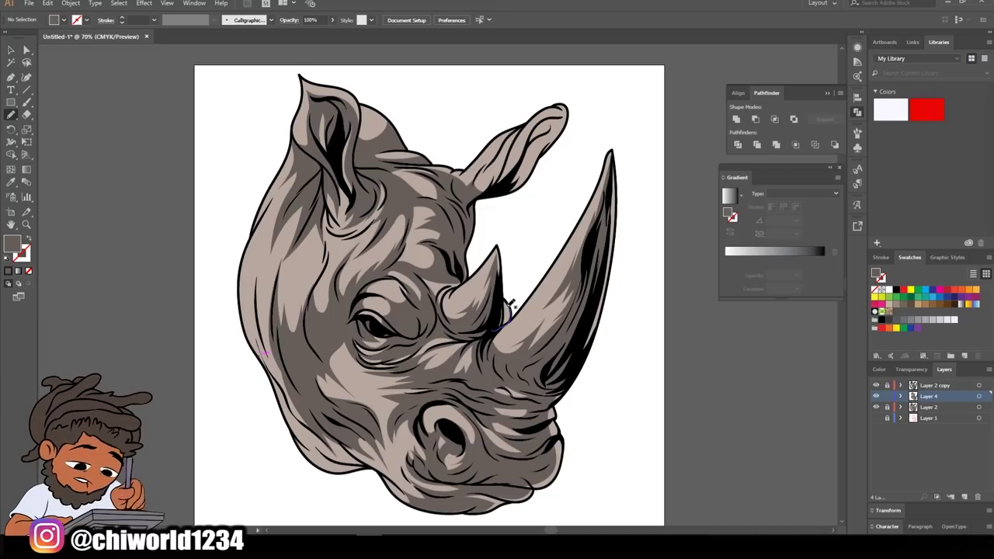
drag(509, 303, 506, 308)
drag(489, 193, 517, 144)
drag(469, 242, 475, 232)
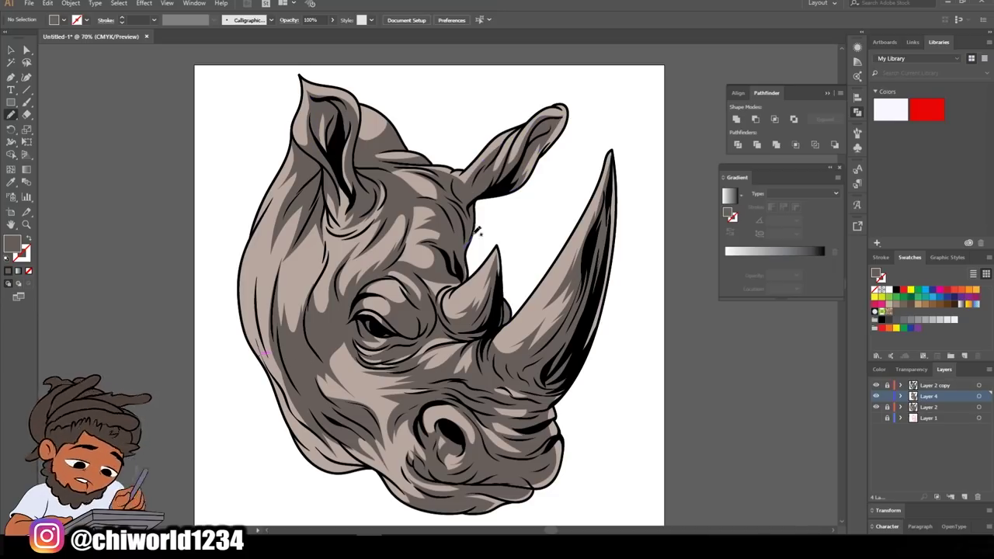
mouse_move(253, 247)
mouse_down()
mouse_move(258, 335)
mouse_move(299, 408)
mouse_up()
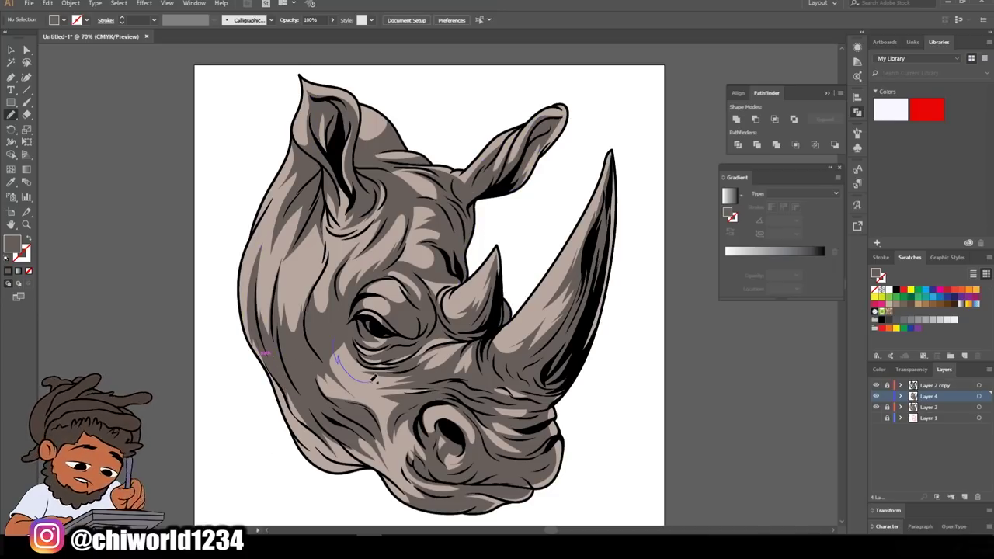
drag(372, 378, 376, 382)
drag(355, 236, 326, 202)
Step: Select all the shading strokes and apply Recolor Artwork with its default settings
key(v)
drag(259, 81, 673, 452)
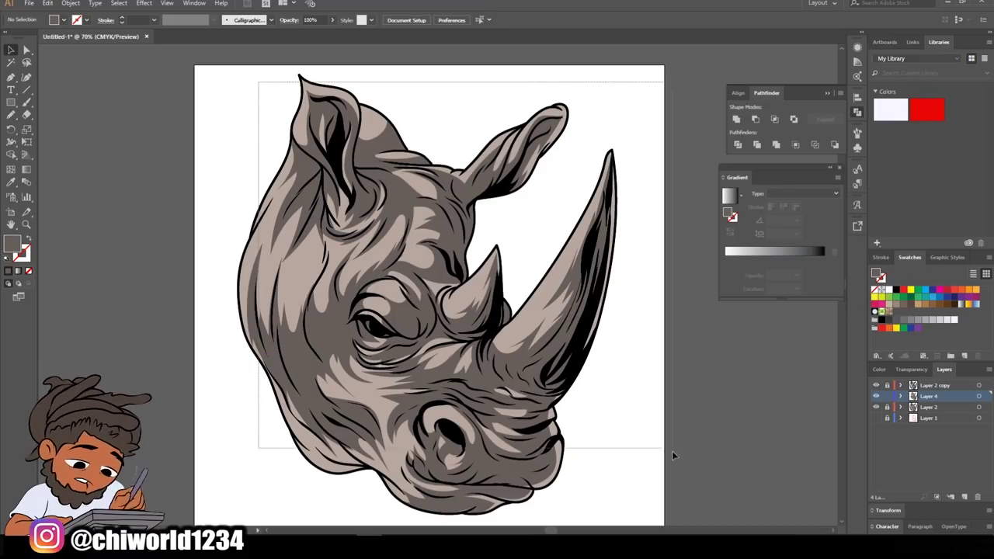
click(71, 3)
click(268, 199)
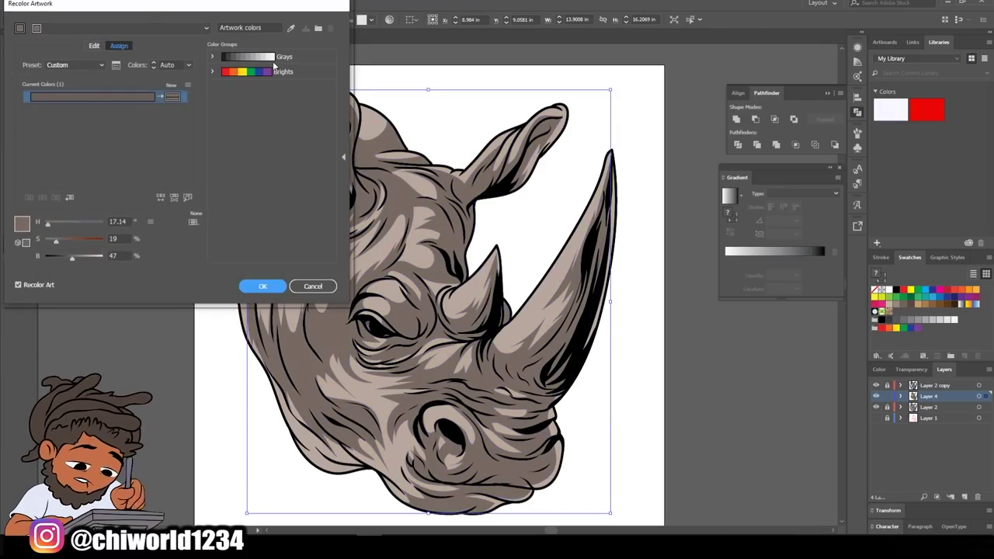
click(263, 286)
Step: Deselect and add a new Layer 5 above the shading layer
click(706, 370)
click(964, 496)
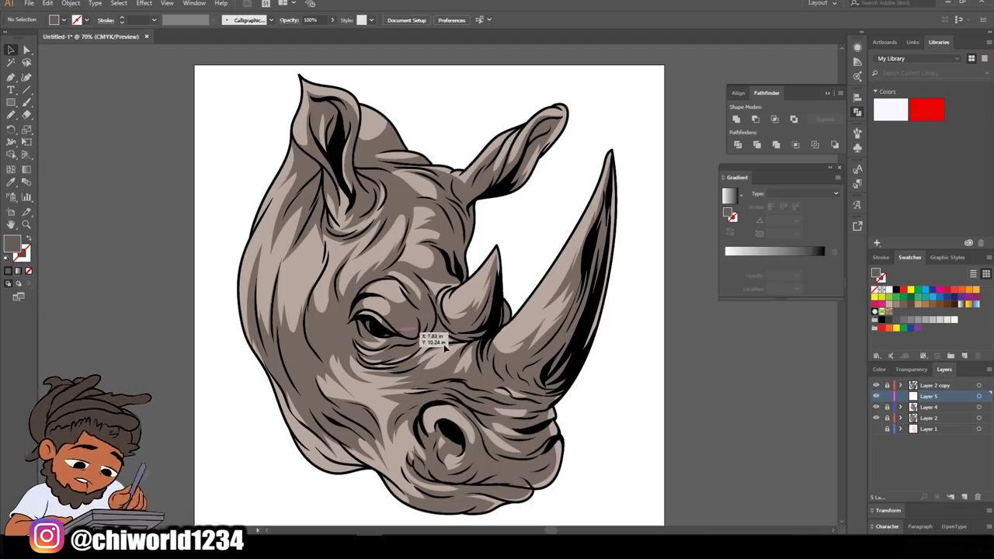
key(i)
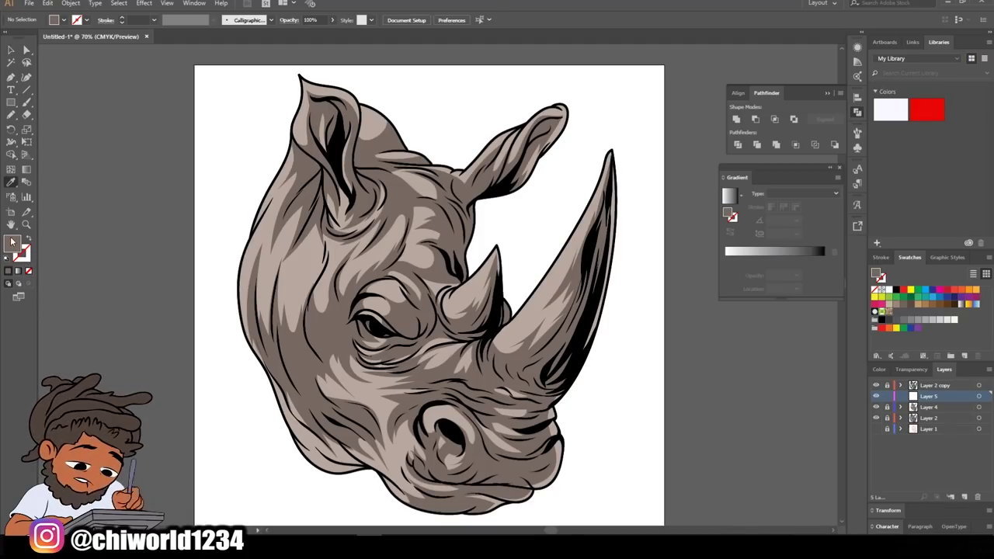
Step: Switch to a darker brown fill, shade around the eye, and desaturate that shading
double_click(12, 243)
click(261, 34)
key(n)
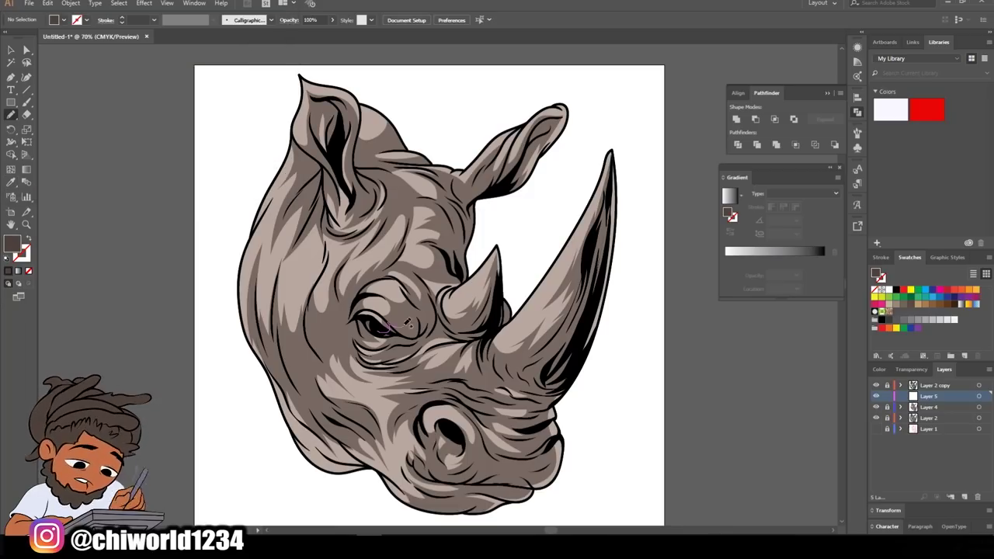
drag(437, 295, 439, 298)
key(v)
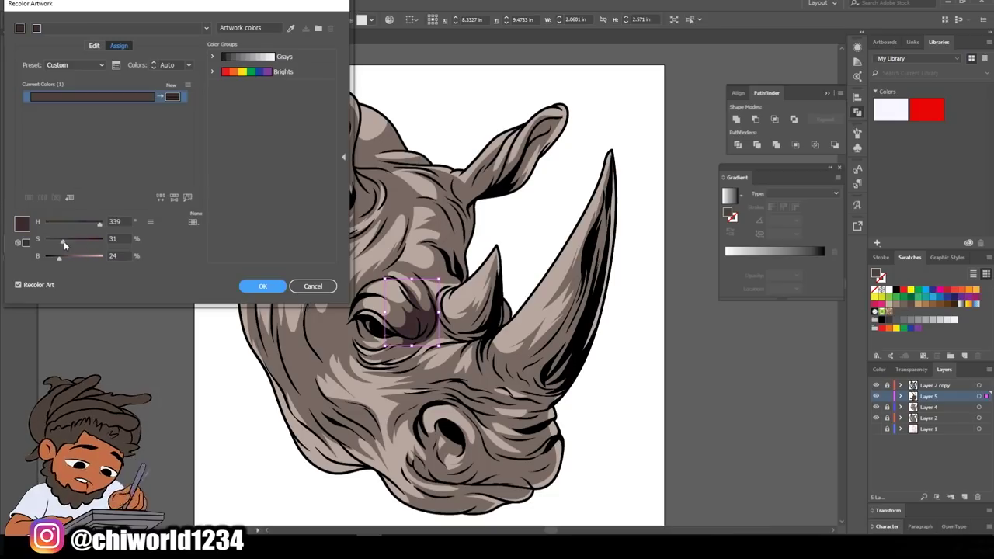
drag(64, 241, 61, 258)
key(n)
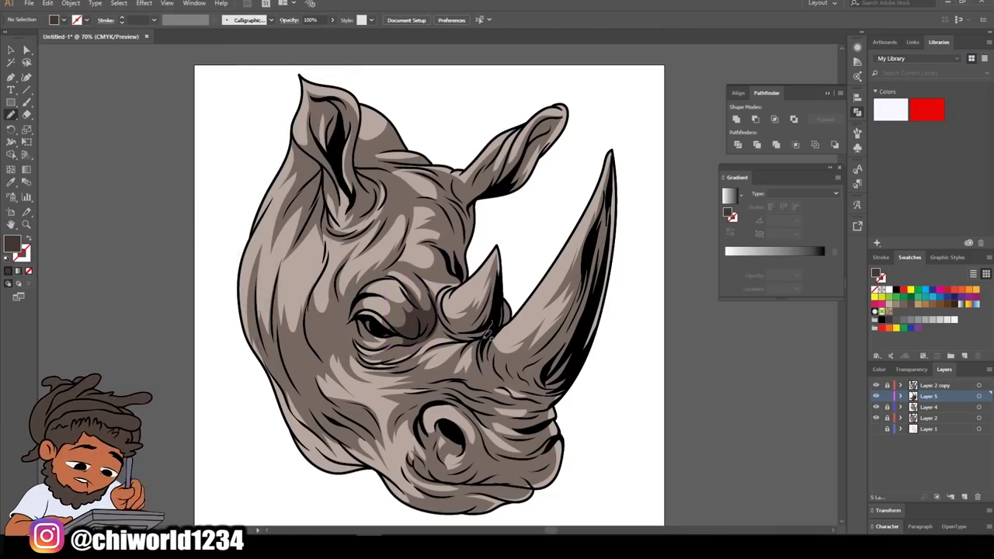
Step: Draw dark shading along the large horn, around the eye and at the small horn's base
mouse_move(435, 311)
mouse_down()
mouse_move(547, 359)
mouse_move(613, 178)
mouse_up()
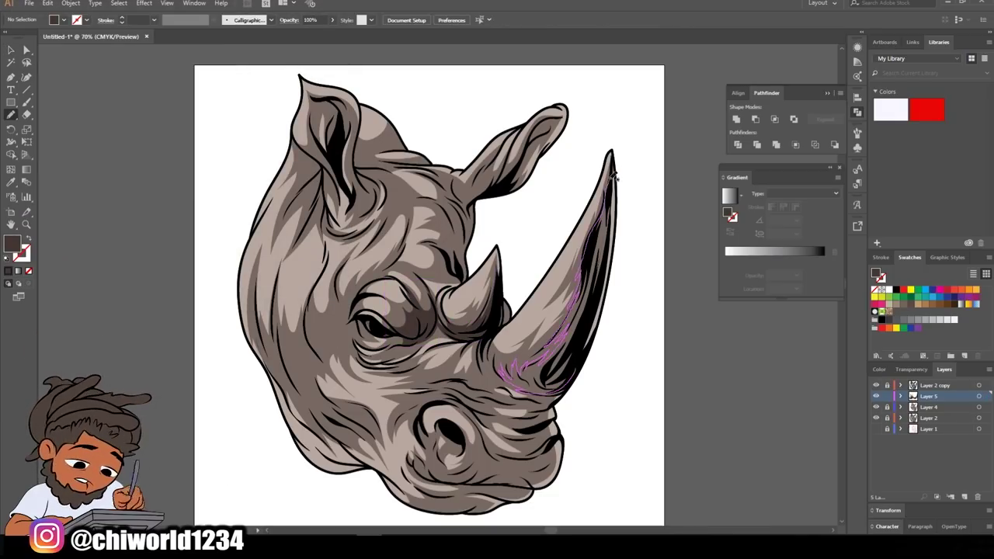
mouse_move(594, 346)
mouse_down()
mouse_move(621, 207)
mouse_move(617, 152)
mouse_up()
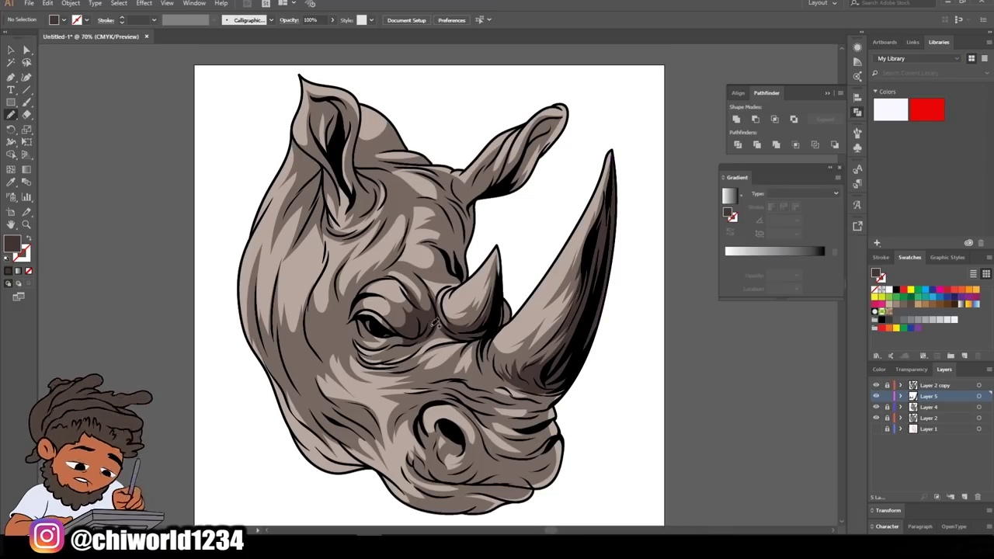
drag(369, 339, 458, 326)
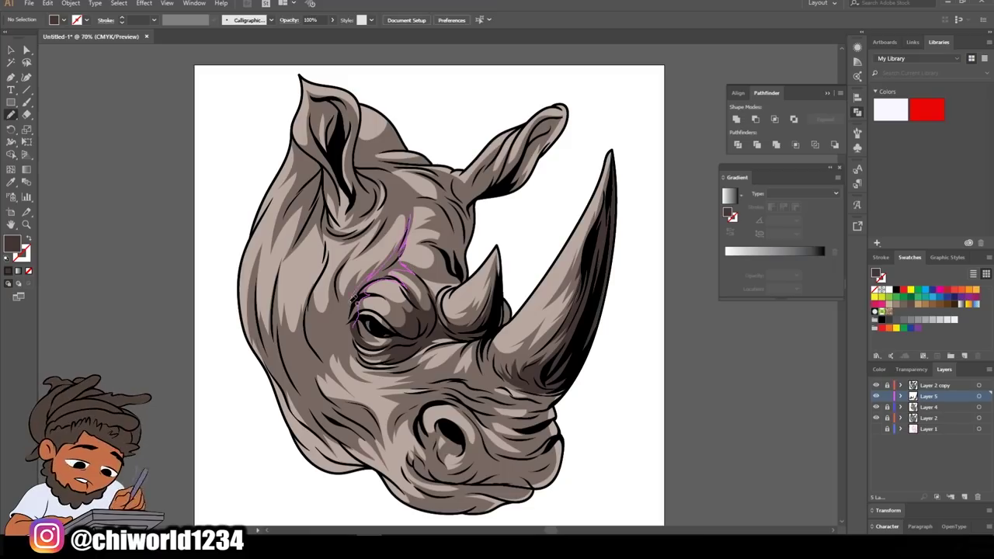
drag(410, 264, 342, 302)
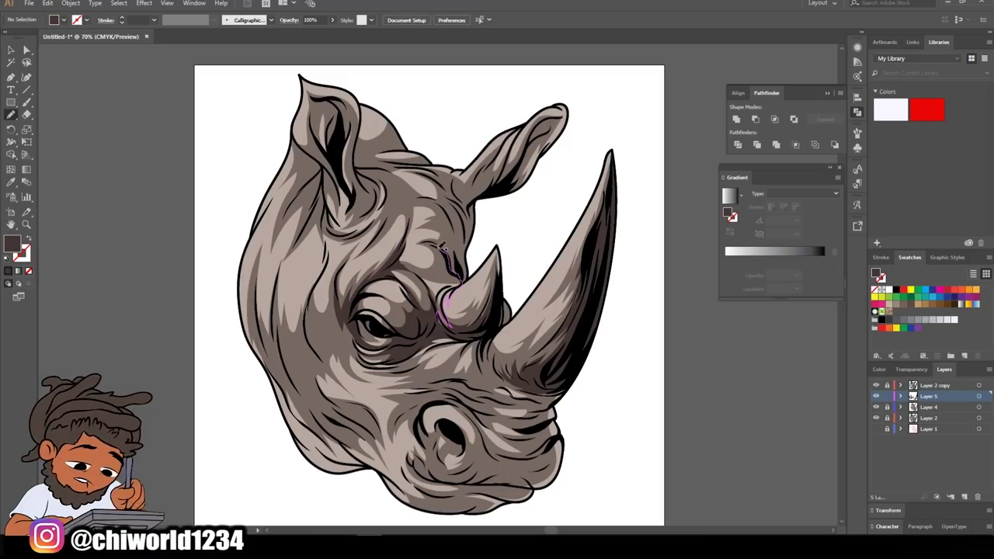
drag(441, 247, 447, 322)
drag(435, 268, 462, 275)
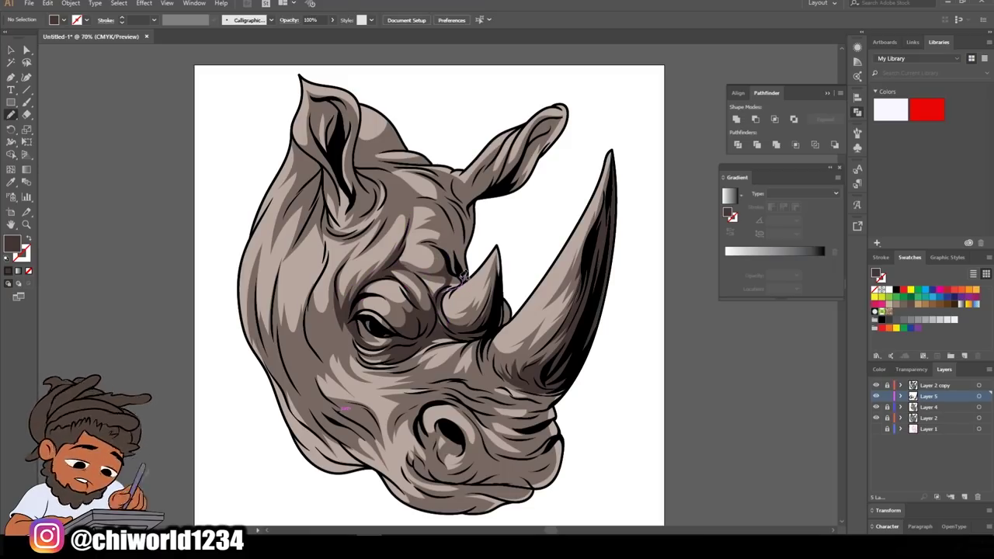
drag(459, 204, 470, 268)
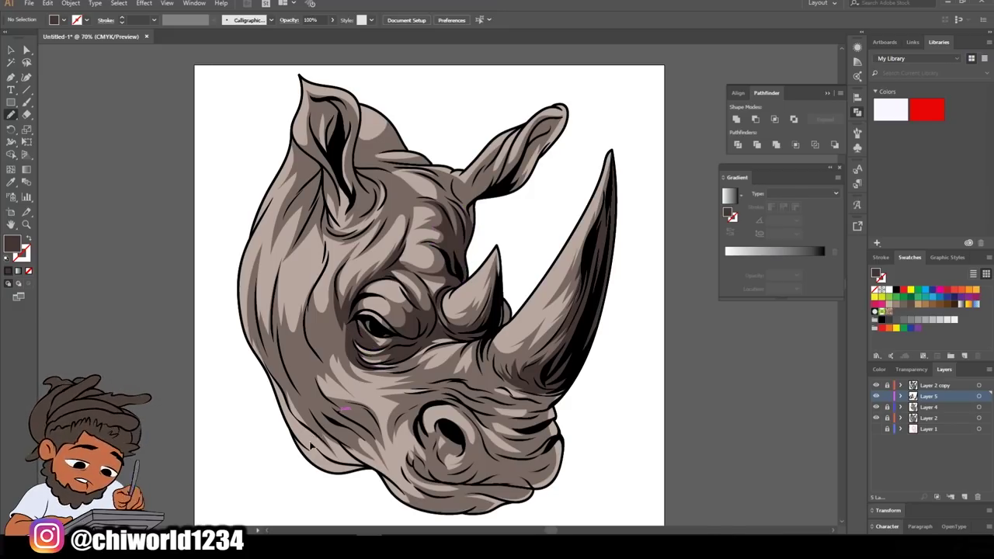
Step: Add dark shadow shapes under the eye, around the nose and along the lower jaw
drag(354, 341, 385, 363)
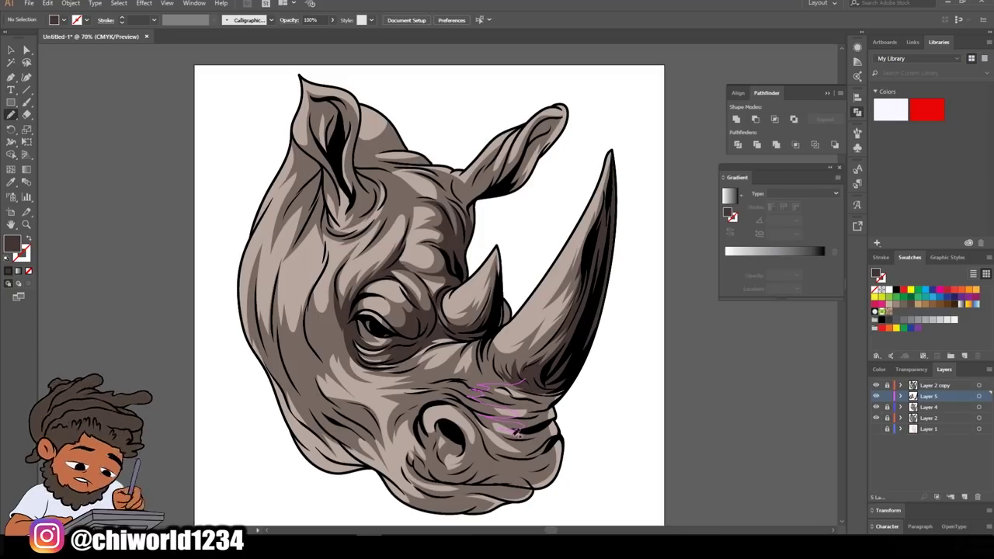
drag(516, 433, 561, 390)
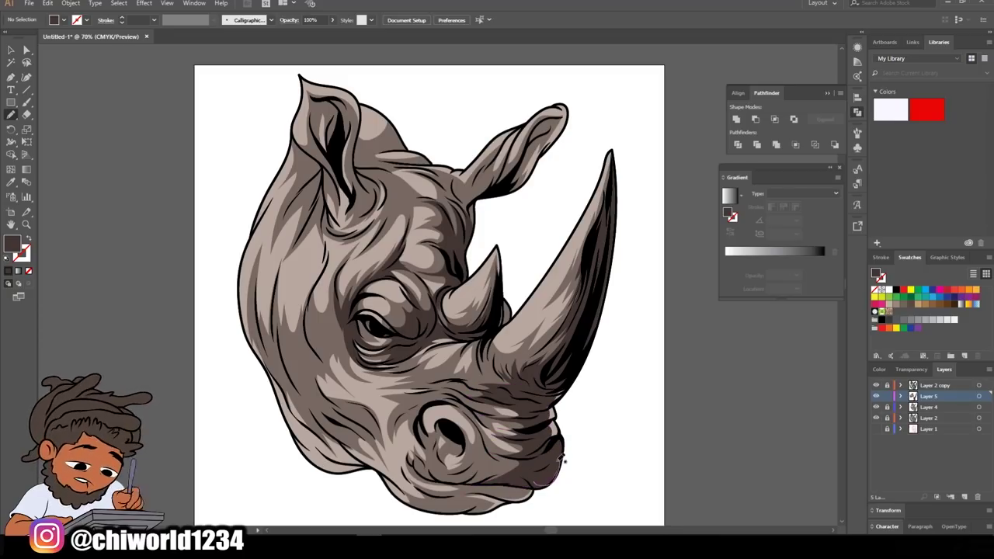
drag(559, 475, 553, 392)
drag(473, 476, 476, 435)
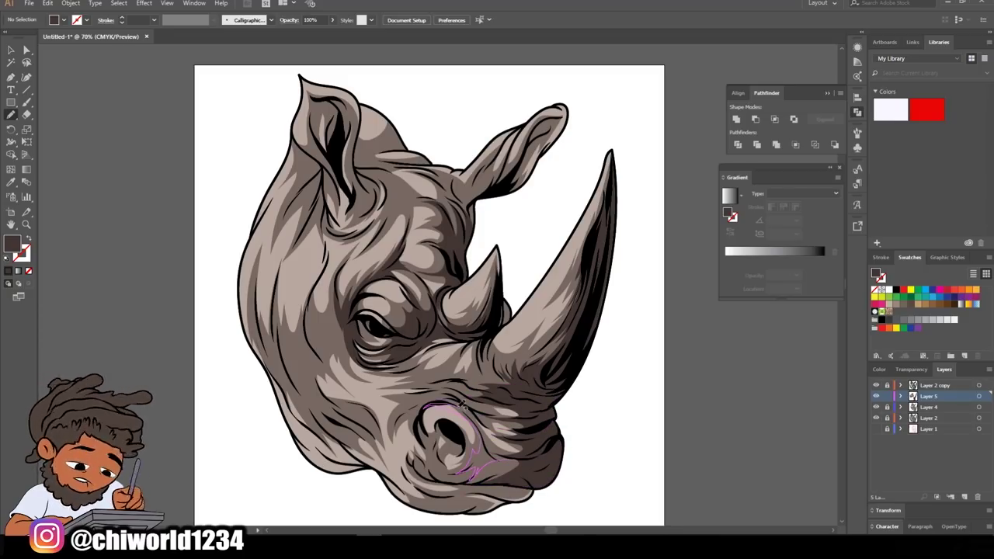
mouse_move(497, 389)
mouse_down()
mouse_move(447, 370)
mouse_move(419, 393)
mouse_up()
Step: Shade between the ear and forehead and add dark strokes down the left cheek
drag(358, 155, 353, 128)
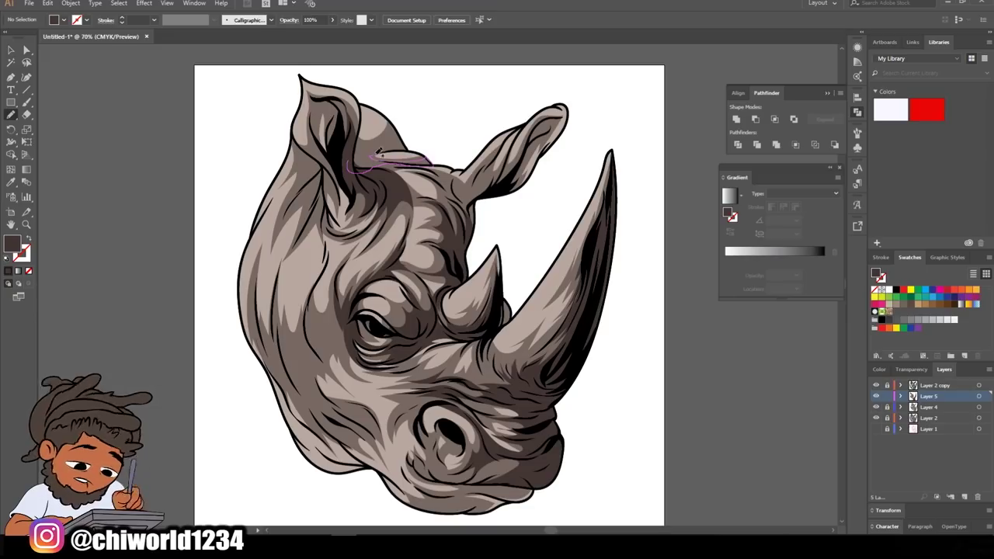
drag(372, 144, 374, 148)
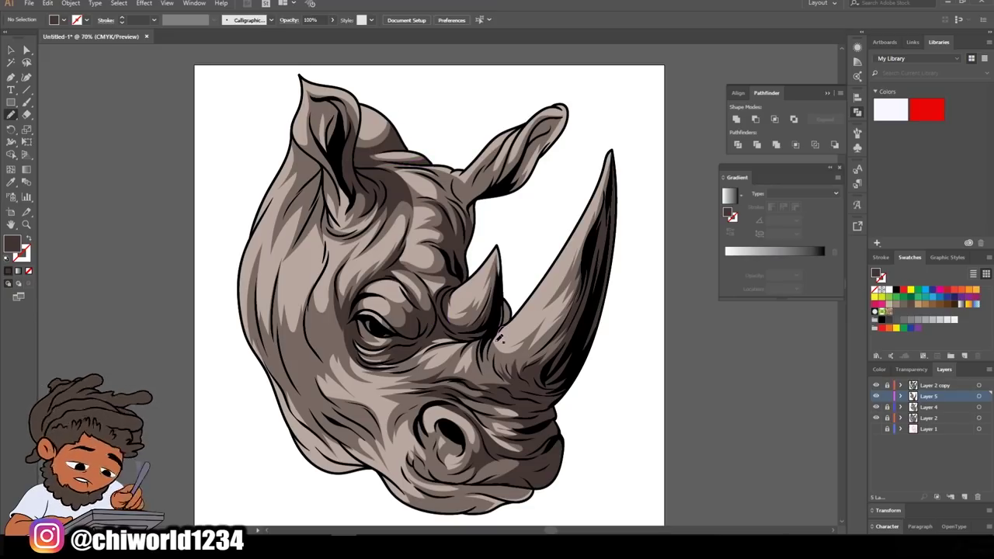
drag(406, 370, 488, 334)
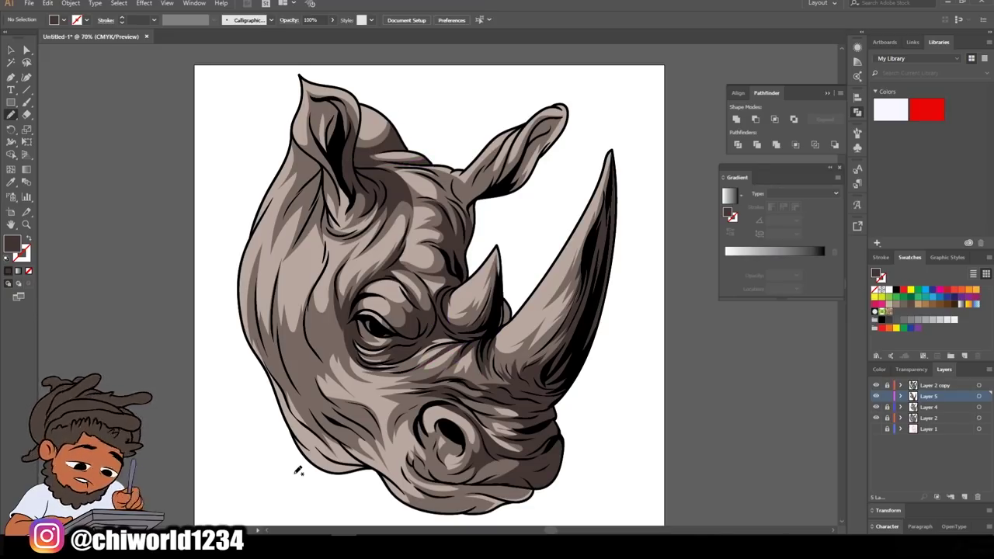
drag(337, 338, 316, 284)
drag(342, 329, 340, 332)
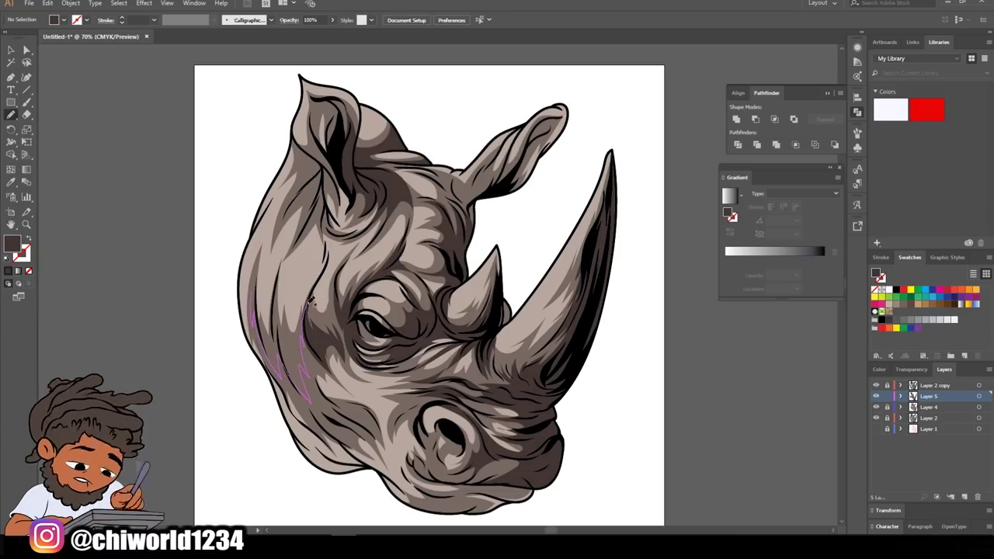
drag(311, 400, 246, 278)
Step: Darken the left ear base, the lower-left jaw and the area around the nostril
drag(309, 146, 281, 221)
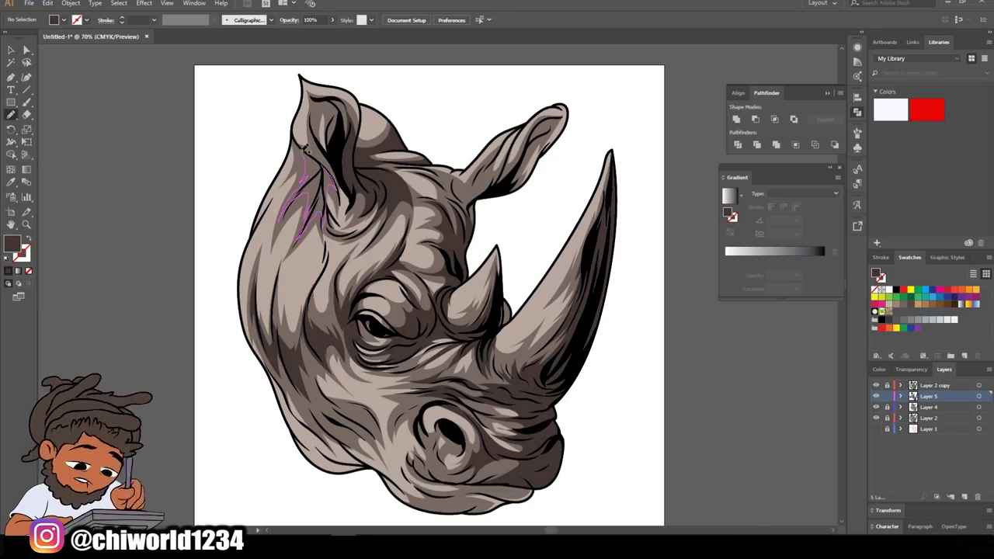
drag(490, 170, 458, 225)
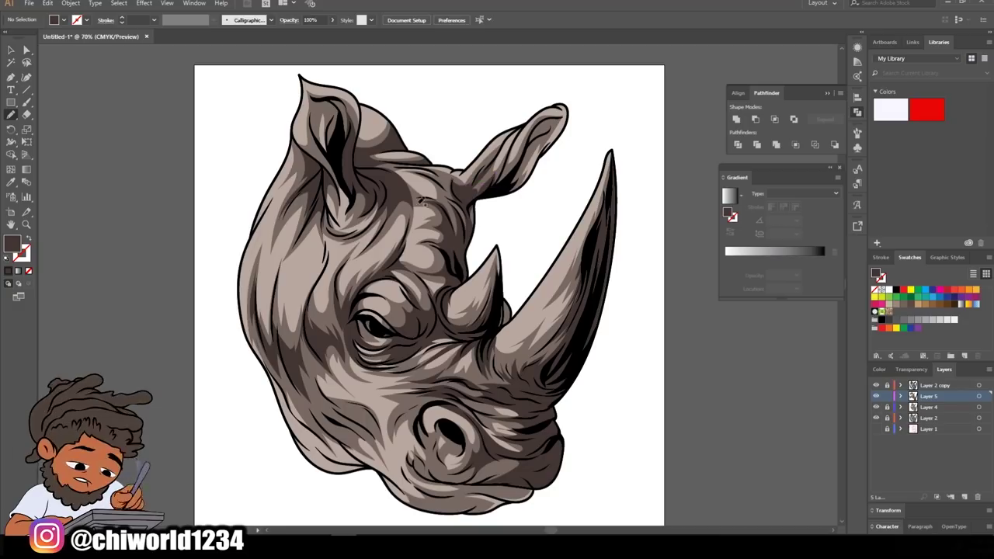
drag(274, 351, 355, 466)
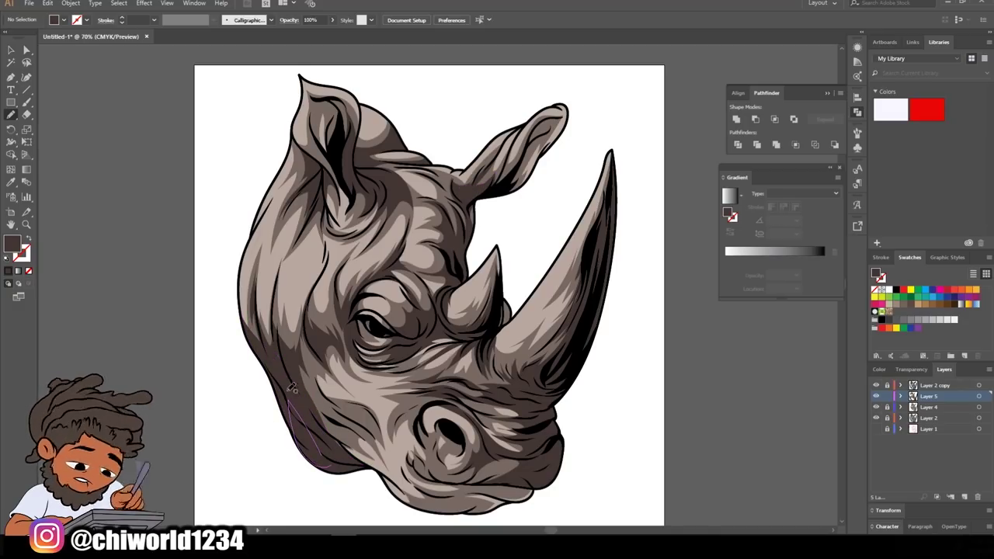
drag(288, 400, 330, 466)
drag(355, 415, 353, 418)
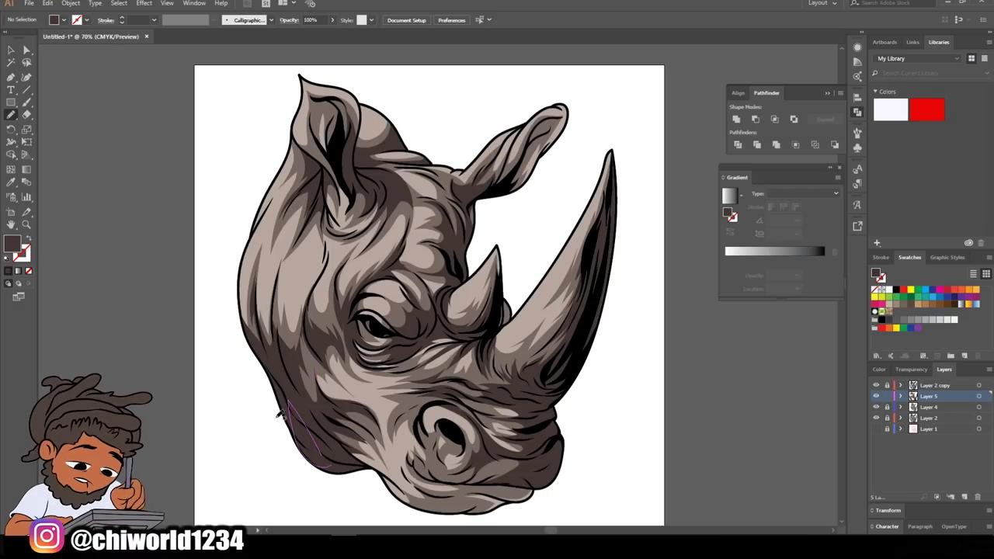
drag(534, 483, 333, 472)
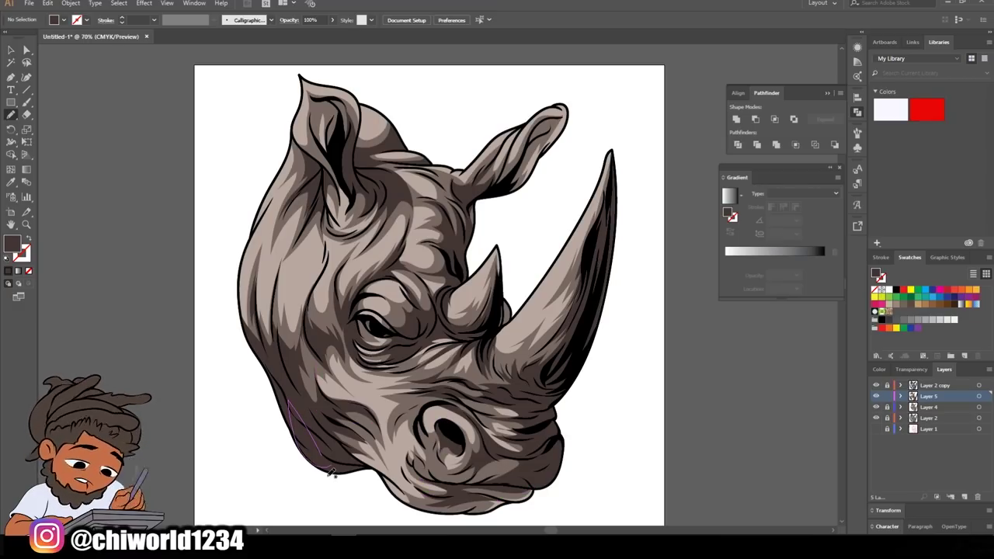
Step: Create and activate Layer 6 with a light pink FFEDE6 fill for highlights
click(928, 429)
click(964, 497)
double_click(11, 245)
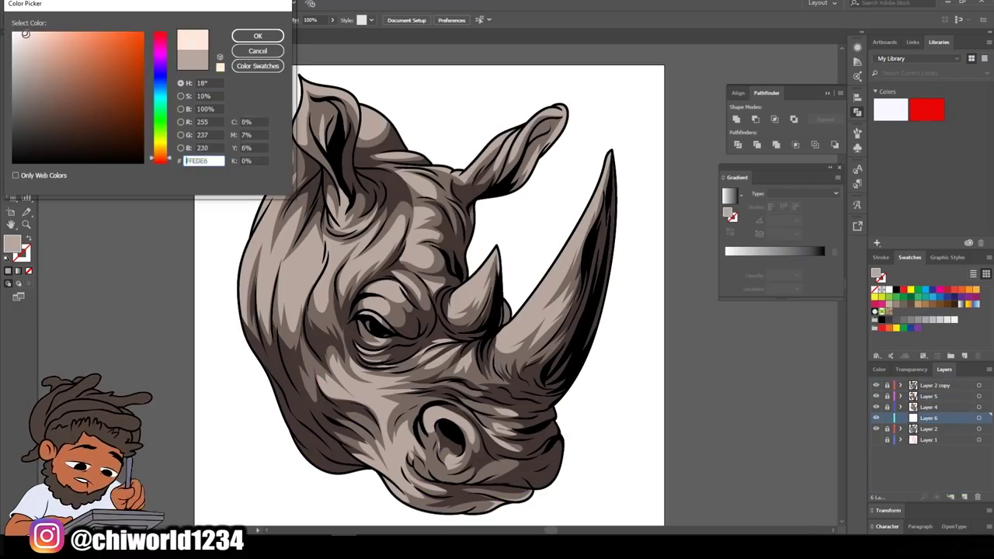
click(259, 35)
click(11, 114)
Step: Paint pale pink highlights on both horns, up the forehead and across the left cheek
mouse_move(544, 319)
mouse_down()
mouse_move(563, 233)
mouse_move(547, 295)
mouse_up()
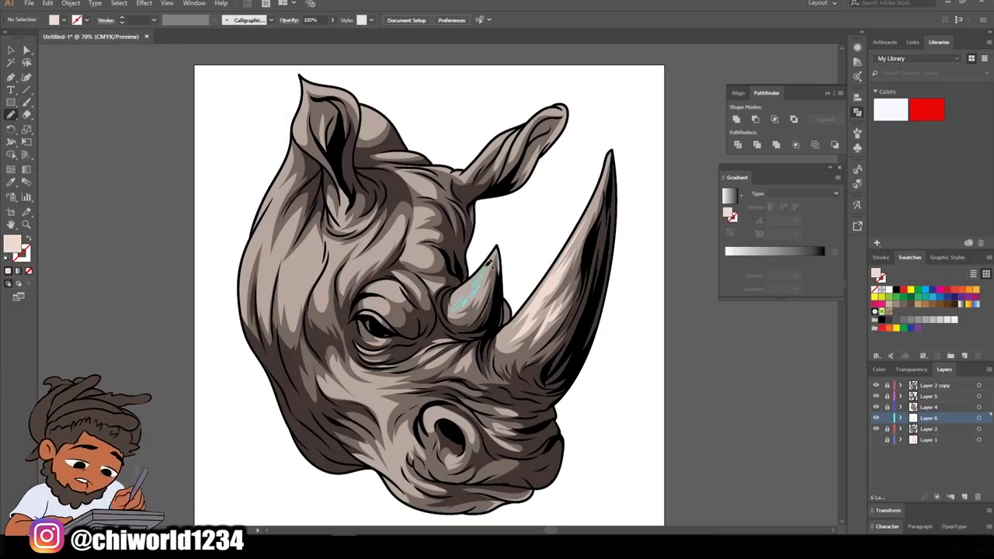
drag(486, 264, 462, 307)
mouse_move(377, 306)
mouse_down()
mouse_move(419, 210)
mouse_move(415, 166)
mouse_up()
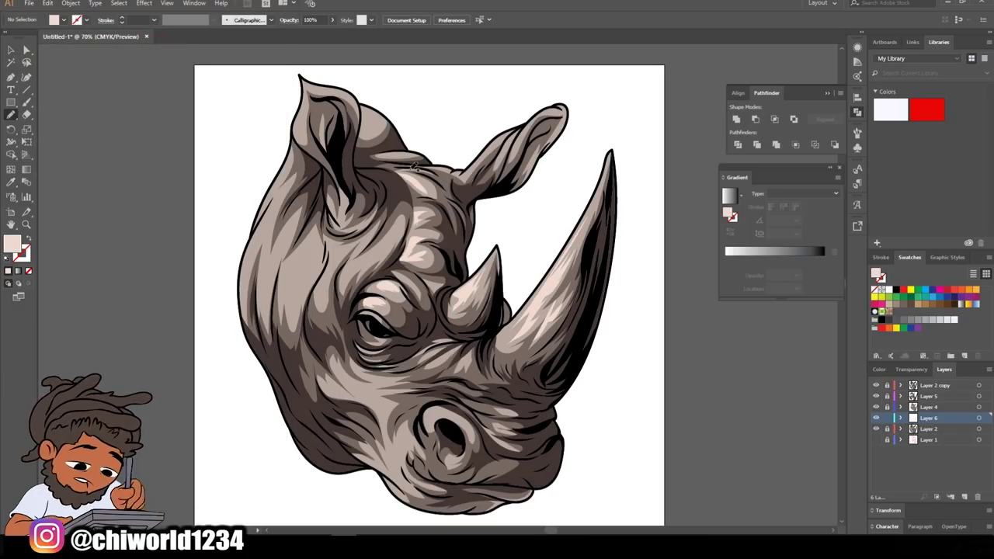
drag(392, 233, 346, 268)
drag(342, 299, 326, 244)
Step: Add pink highlight strokes down the neck, on the forehead, near the ear and by the nose
drag(306, 295, 291, 229)
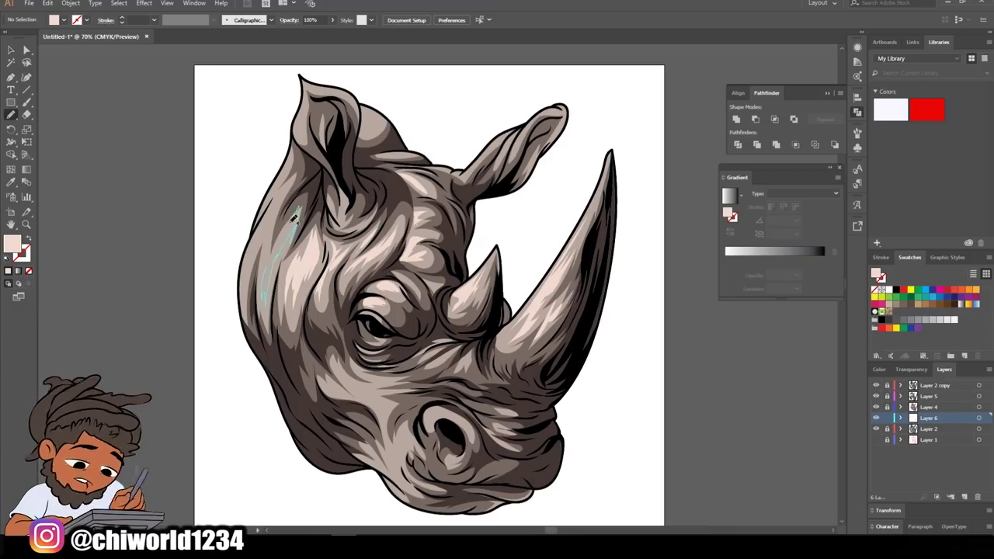
drag(267, 295, 283, 205)
drag(249, 287, 272, 200)
drag(369, 138, 364, 108)
drag(309, 137, 334, 89)
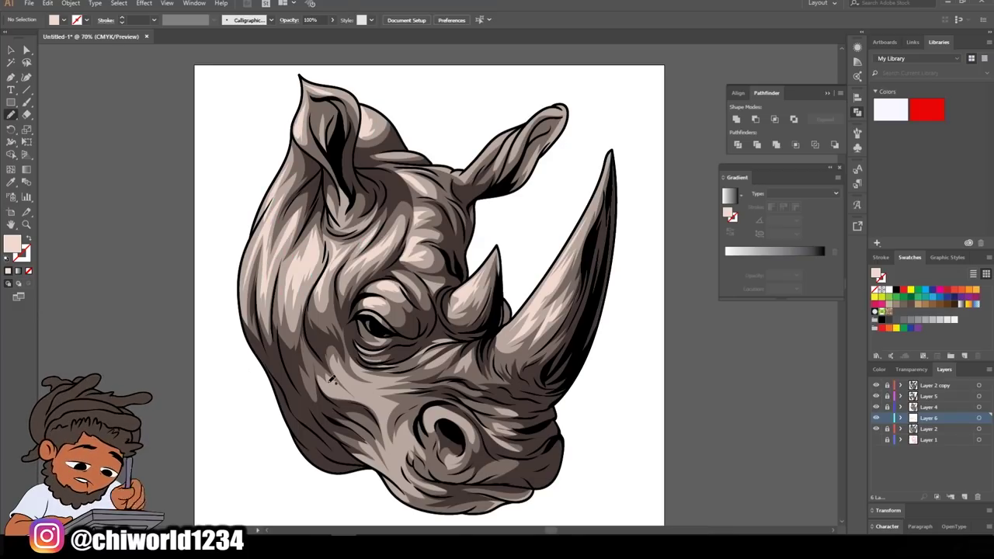
drag(466, 409, 431, 427)
mouse_move(408, 481)
mouse_down()
mouse_move(405, 433)
mouse_move(380, 415)
mouse_up()
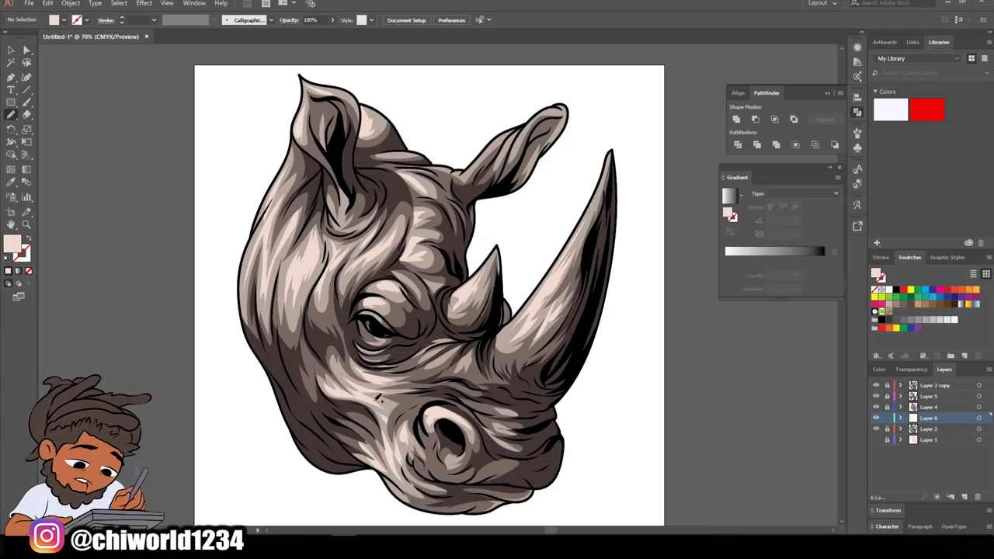
Step: On Layer 5, switch to a dark grey fill and add a shadow shape around the eye
click(928, 396)
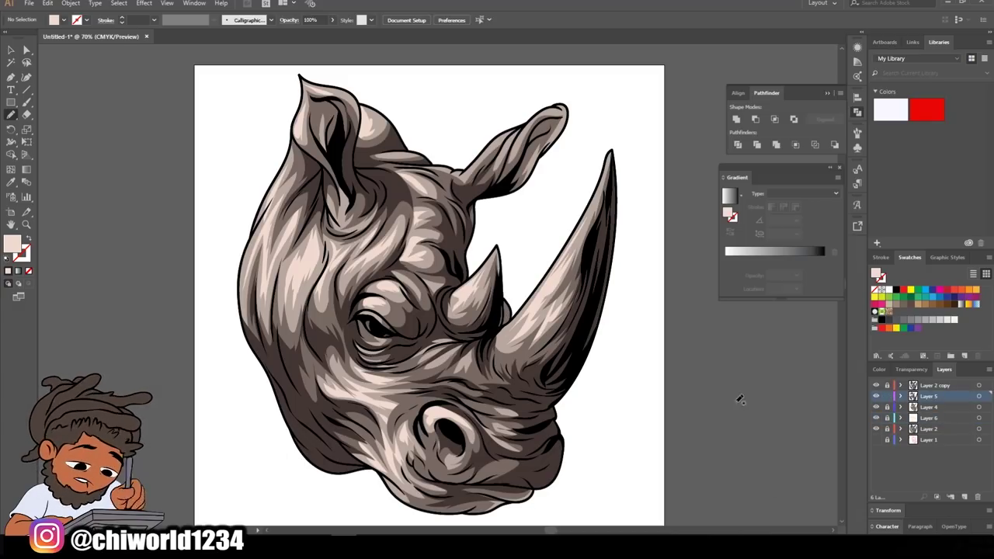
double_click(12, 244)
click(26, 128)
click(260, 37)
drag(382, 331, 364, 319)
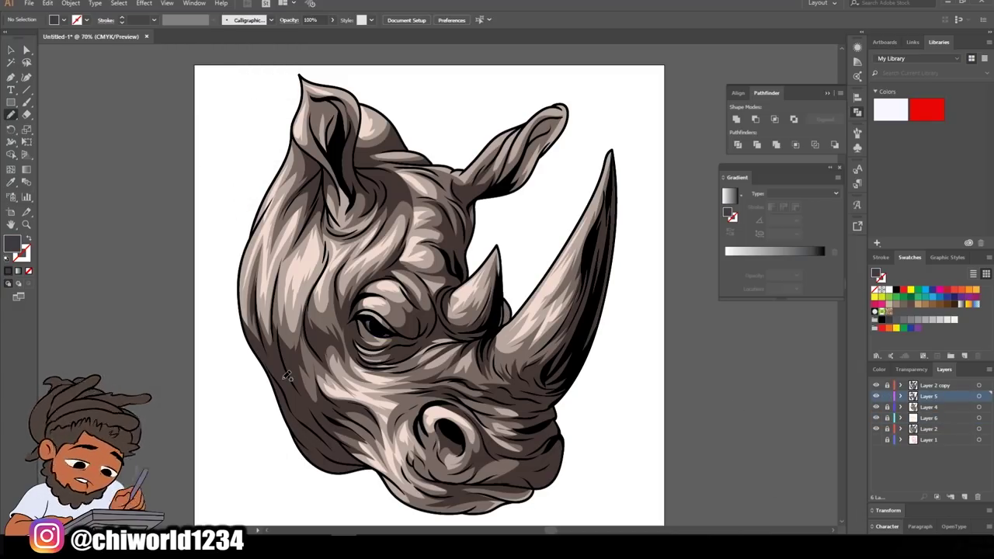
Step: On new Layer 7, set a dark reddish-black fill and draw detail strokes around the eye and front horn base
click(964, 497)
key(i)
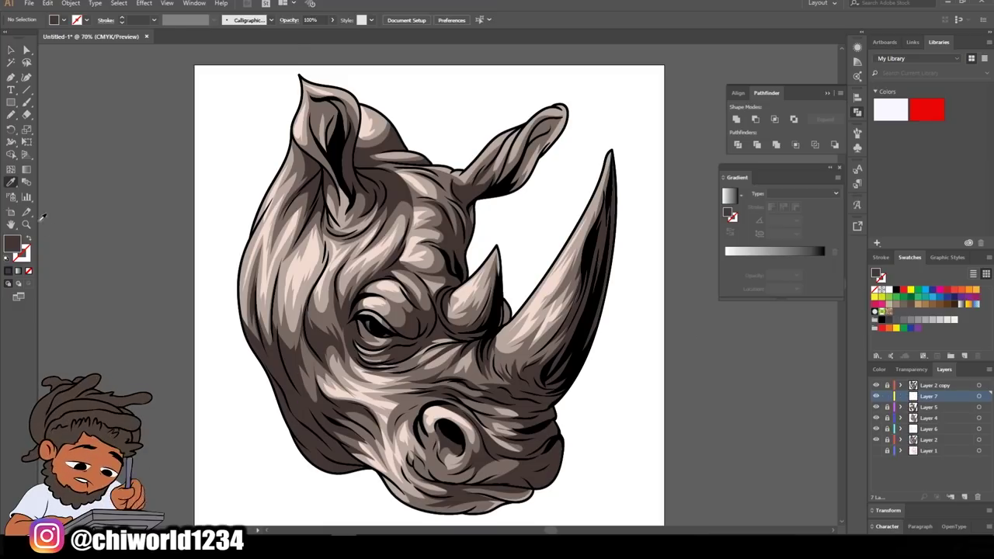
click(299, 376)
key(n)
drag(405, 342, 450, 313)
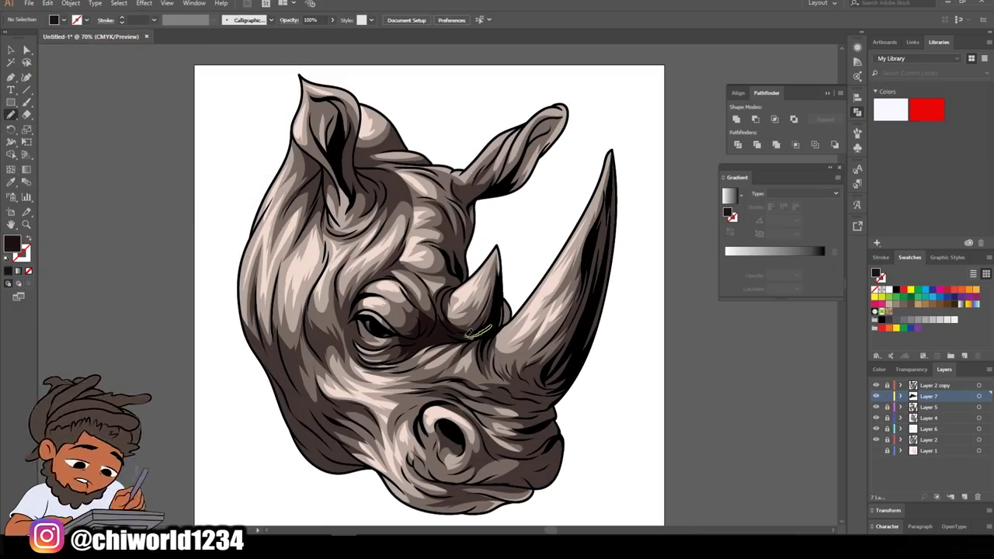
drag(382, 324, 367, 317)
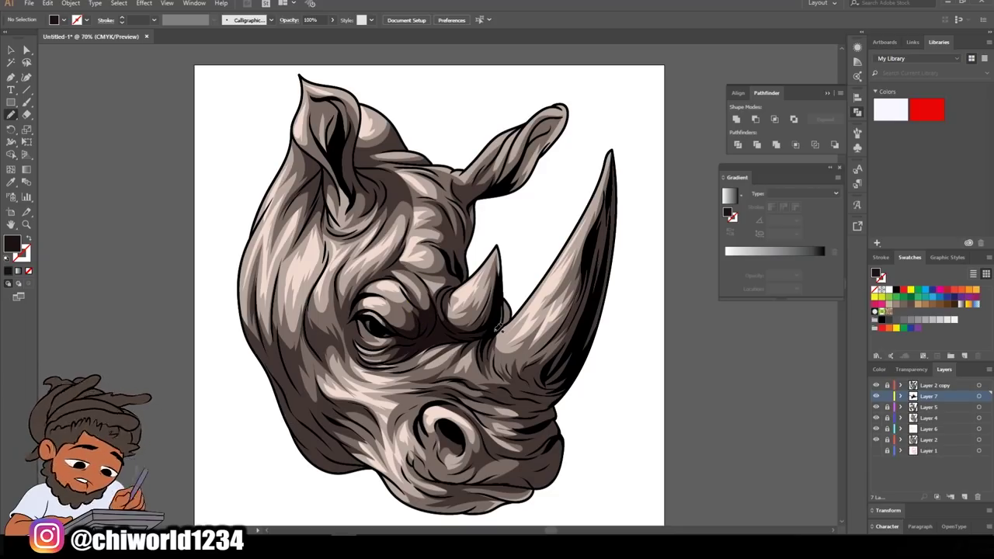
drag(499, 324, 489, 335)
Step: Draw dark detail lines inside the left ear, along the lower jaw, and around the chin and snout
drag(355, 124, 314, 183)
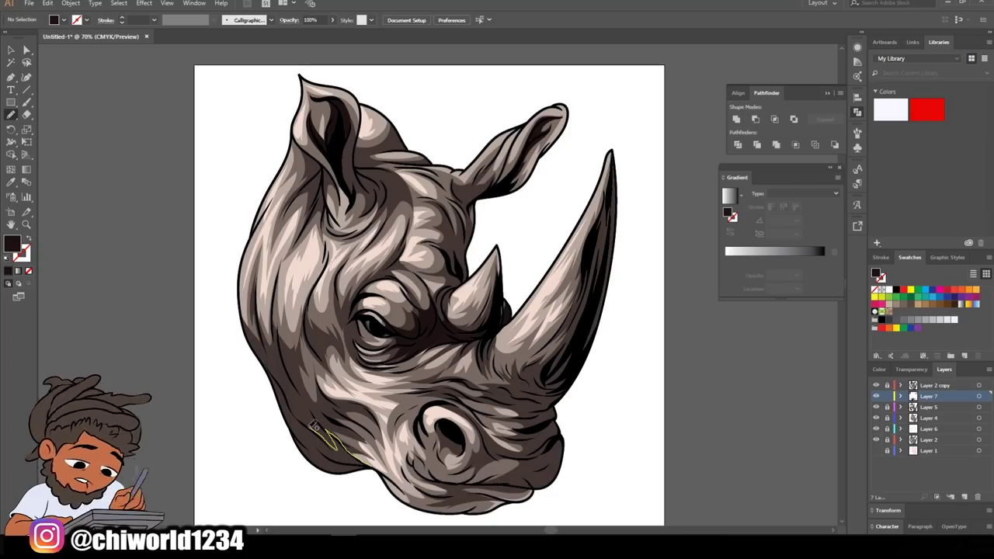
mouse_move(270, 377)
mouse_down()
mouse_move(384, 475)
mouse_move(335, 454)
mouse_up()
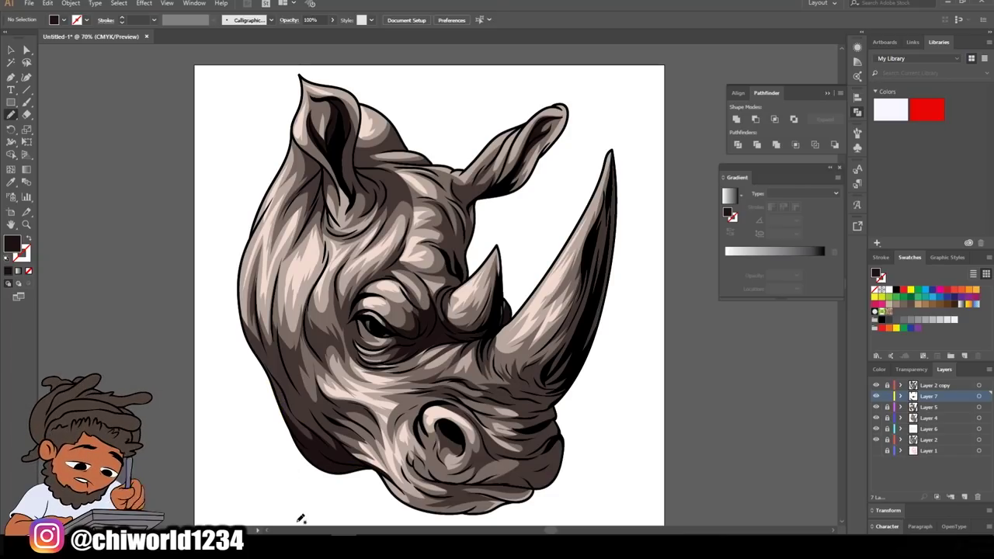
drag(359, 167, 399, 166)
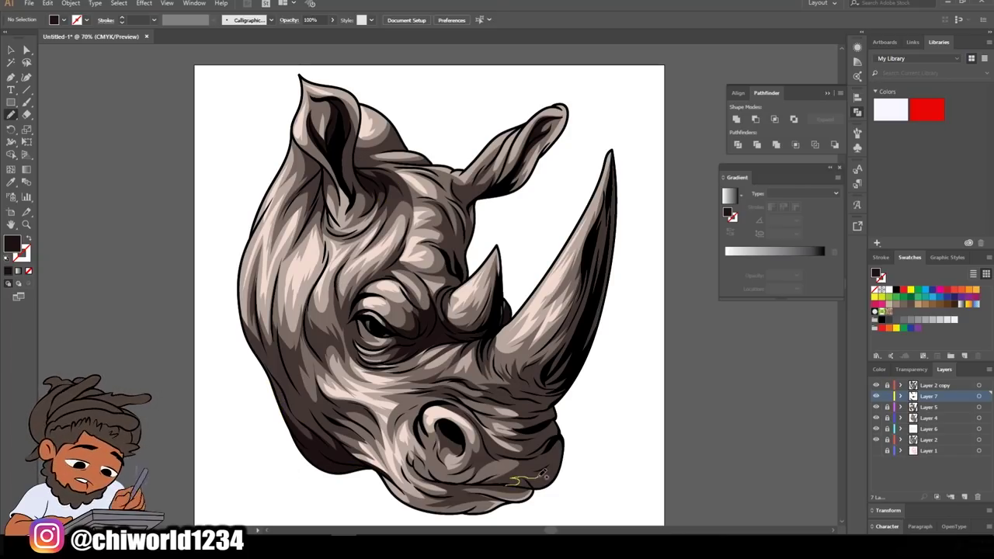
drag(544, 473, 535, 489)
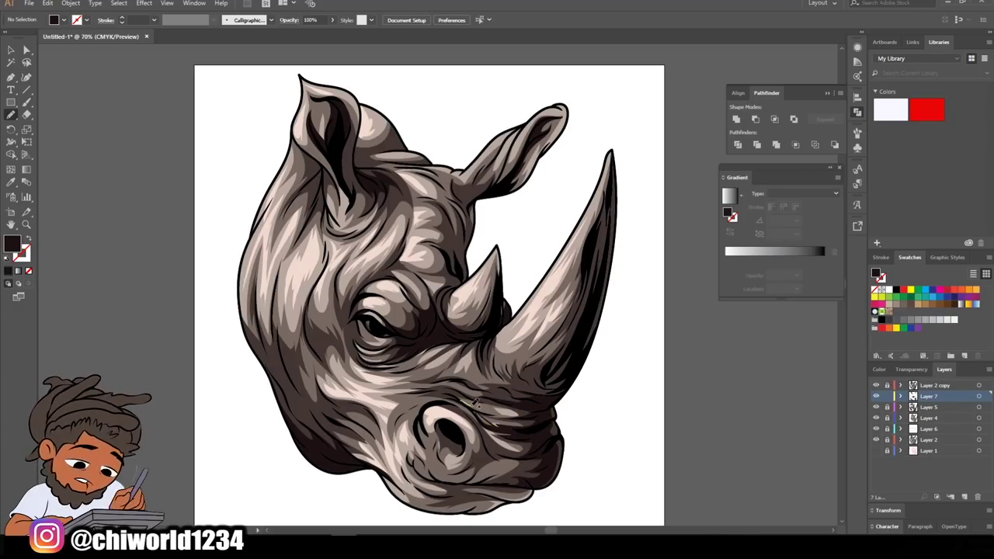
drag(448, 391, 450, 391)
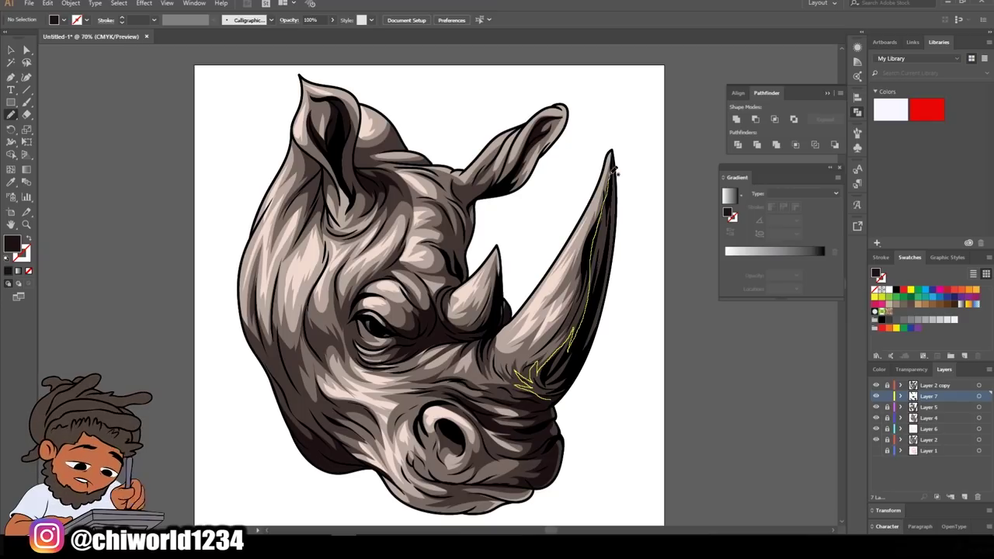
Step: Add dark line detail on the large horn, its base, the left cheek, nose, chin and ear
mouse_move(548, 396)
mouse_down()
mouse_move(613, 167)
mouse_move(553, 438)
mouse_up()
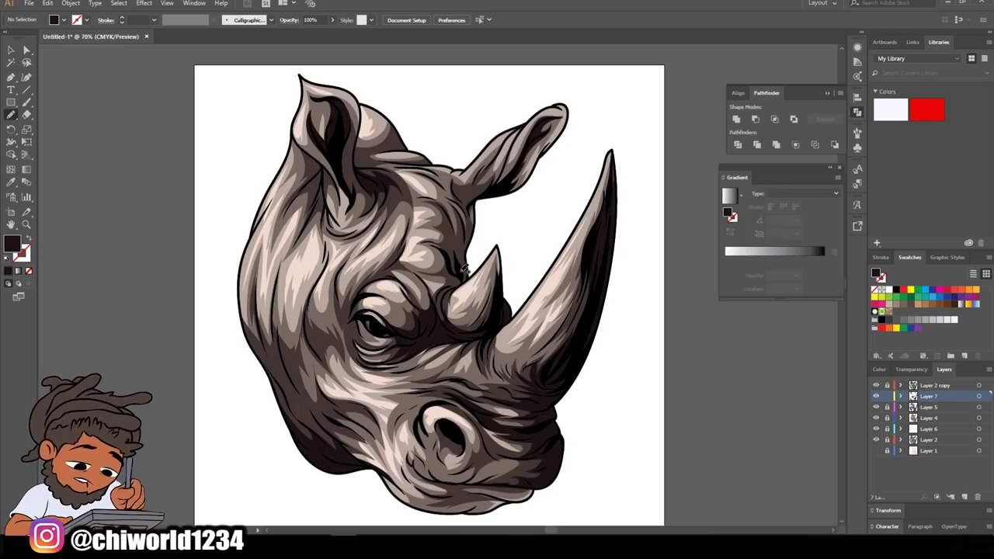
drag(464, 268, 455, 214)
drag(242, 322, 311, 416)
mouse_move(448, 478)
mouse_down()
mouse_move(409, 458)
mouse_move(549, 466)
mouse_up()
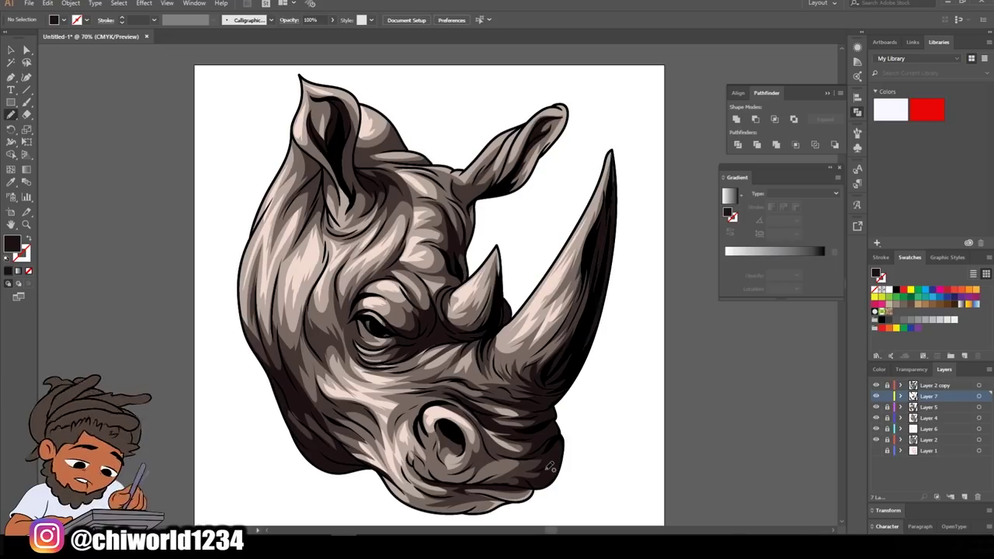
drag(326, 195, 326, 195)
Step: Add Layer 8 and set the Paintbrush to a dark reddish-brown stroke
key(ctrl+l)
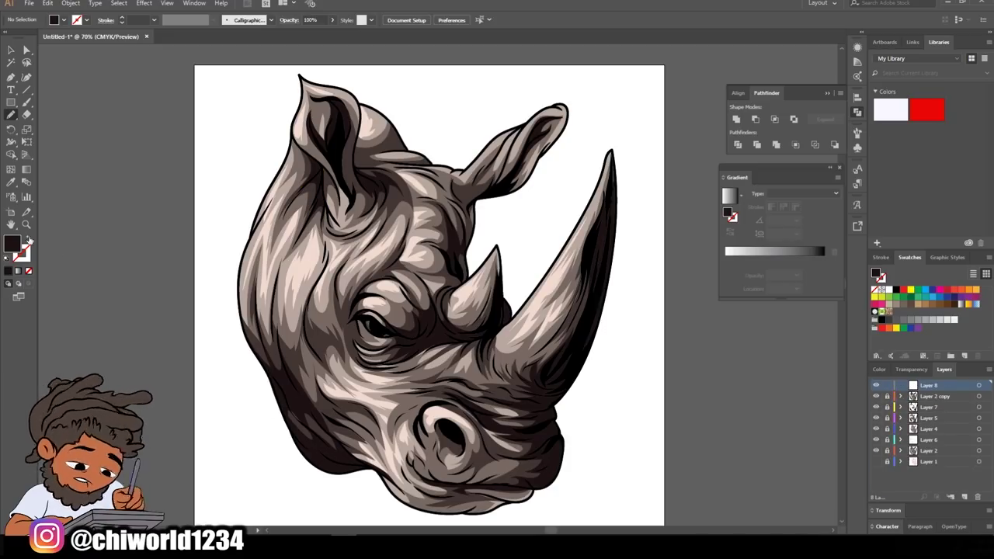
key(b)
key(shift+x)
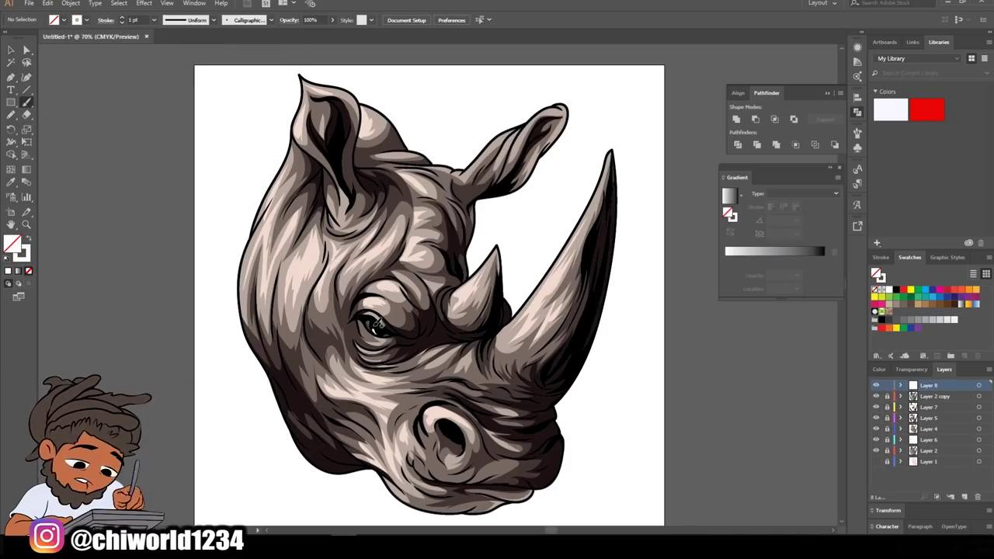
double_click(21, 252)
click(85, 111)
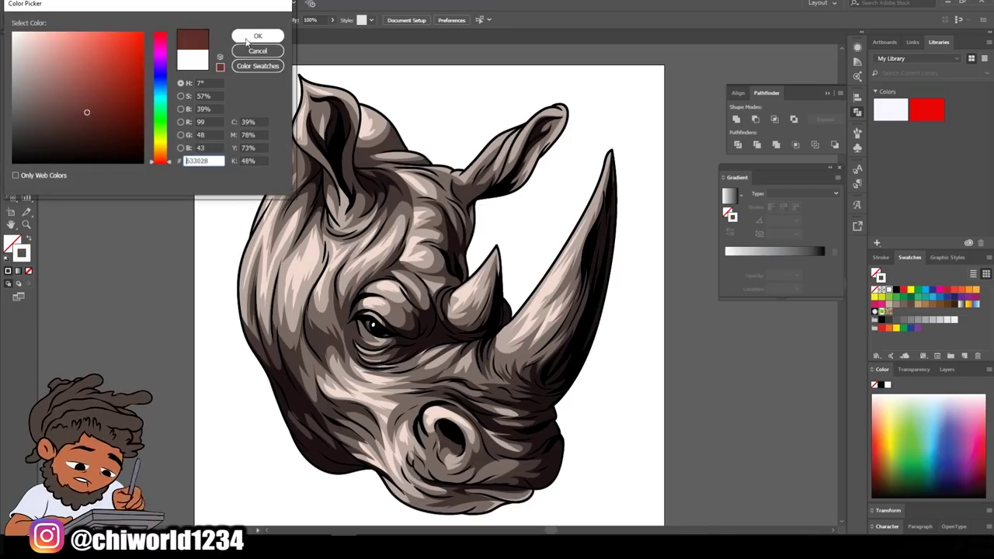
click(262, 35)
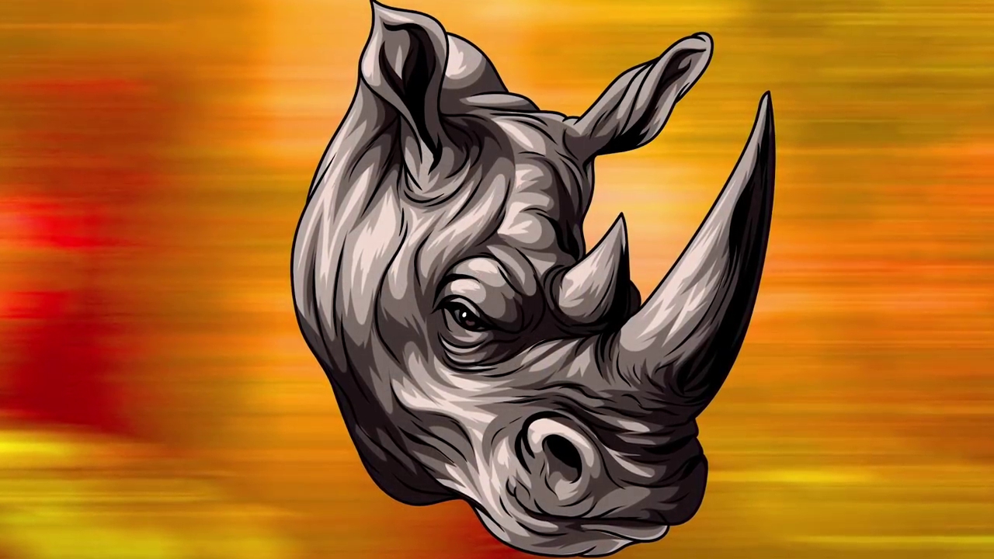